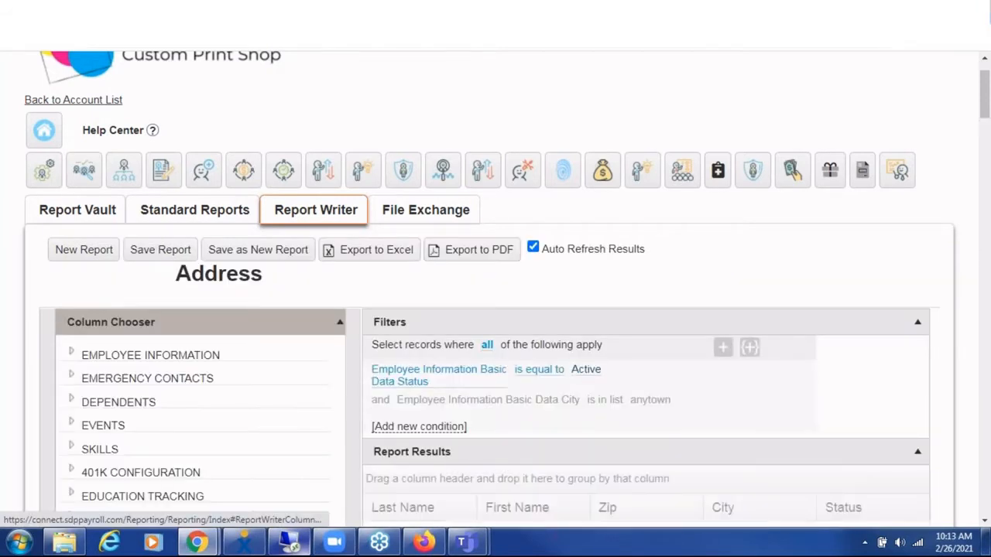
# Step: Expand the Employee Information basic data and add the Company Code and Address 1 columns to the Address report
pyautogui.scroll(-2, 49, 75)
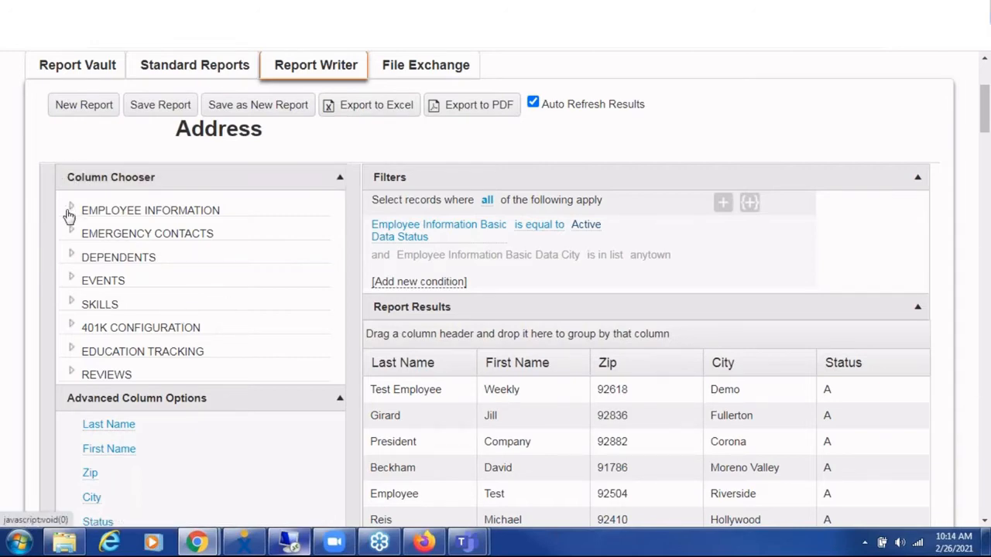
pyautogui.click(70, 209)
pyautogui.scroll(-1, 128, 306)
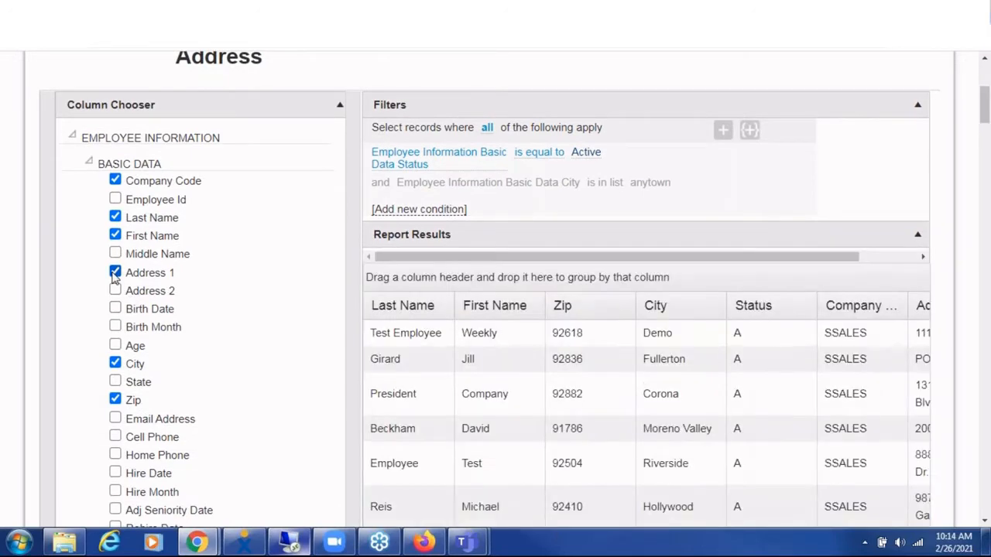
pyautogui.scroll(2, 115, 278)
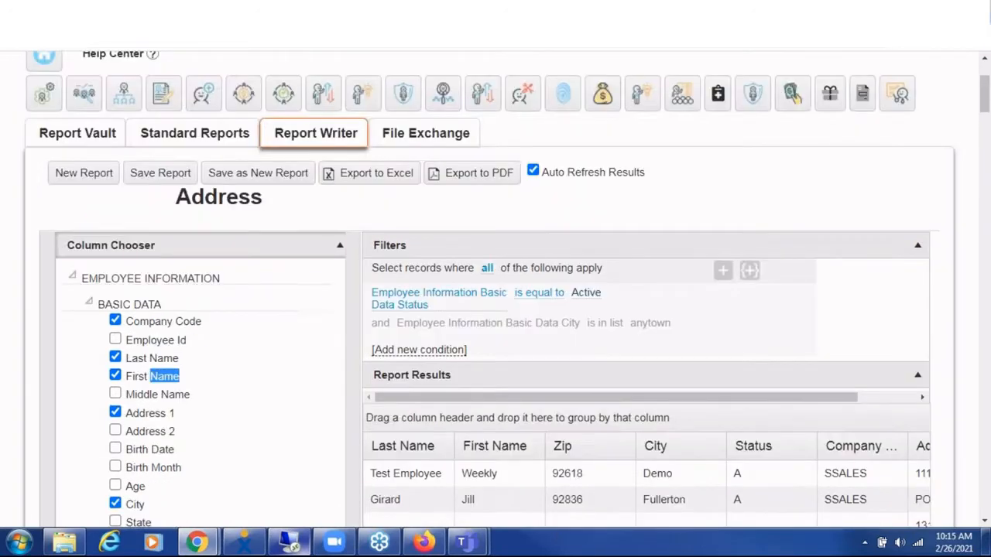
# Step: Open the new report dialog, show the report type details, and look over the list of available report types
pyautogui.click(84, 174)
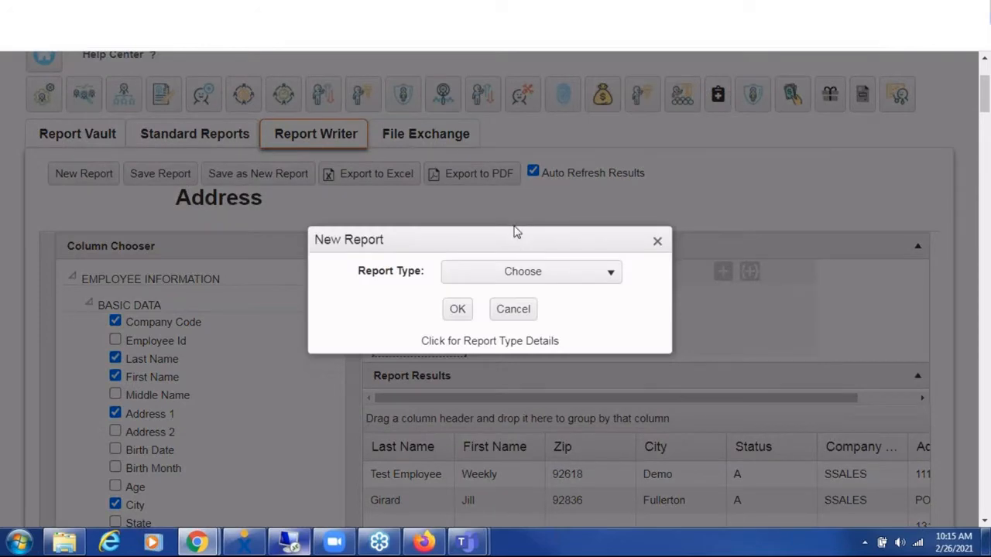
pyautogui.moveTo(516, 231); pyautogui.dragTo(525, 139)
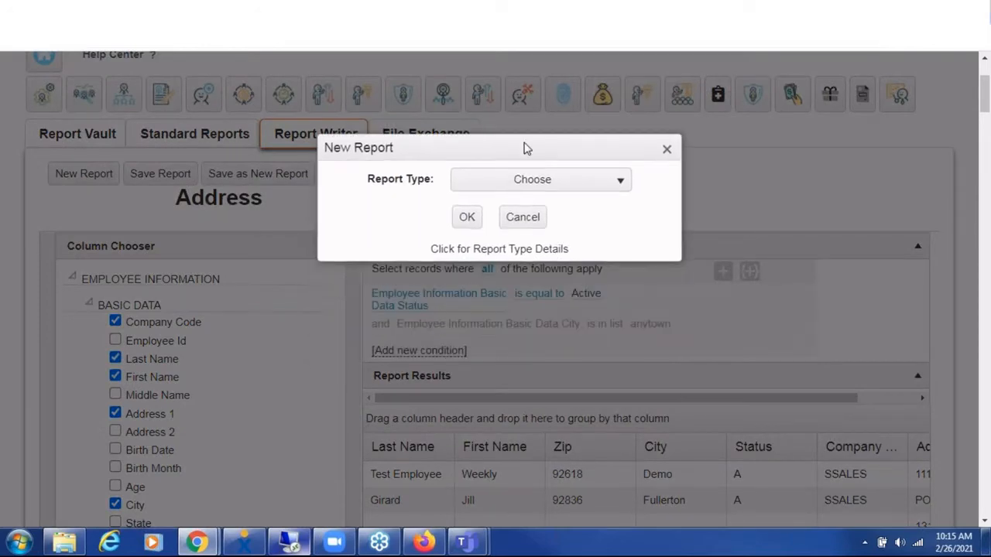
pyautogui.click(465, 249)
pyautogui.scroll(-1, 468, 184)
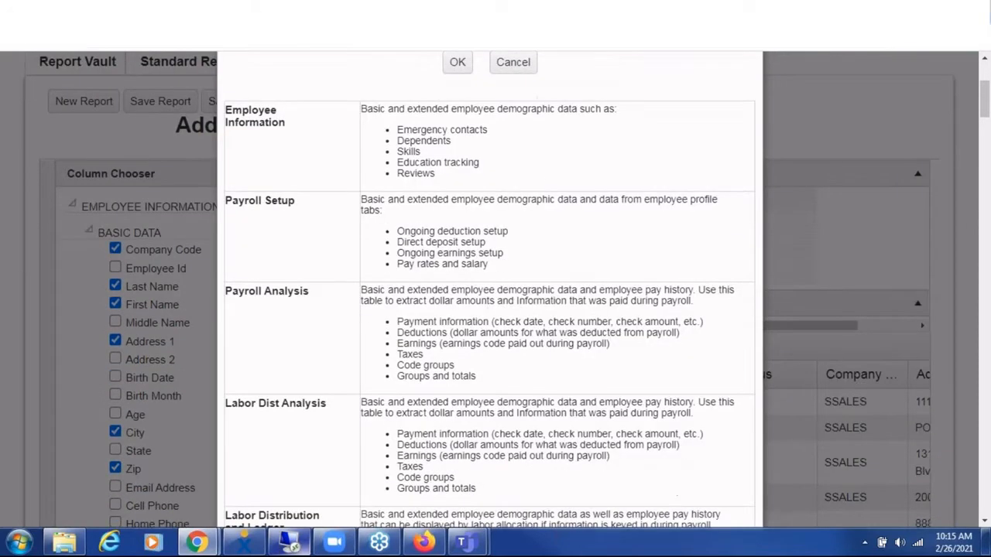
pyautogui.scroll(1, 467, 184)
pyautogui.click(499, 96)
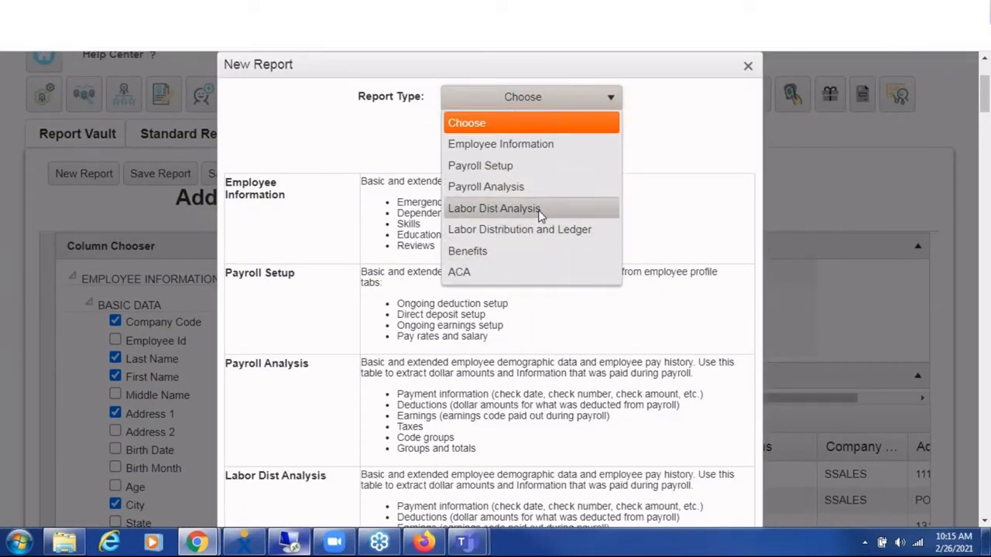
pyautogui.click(382, 222)
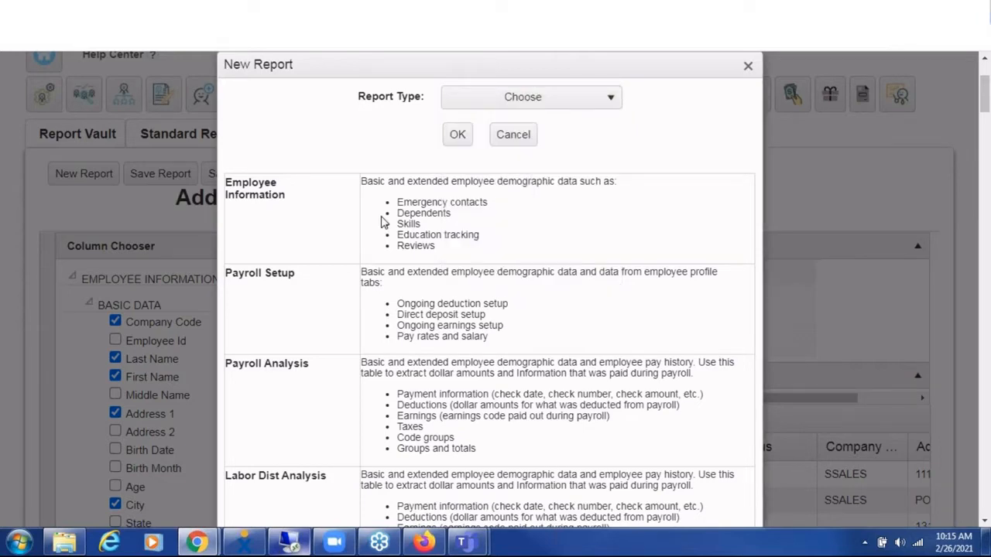
# Step: Read the descriptions of all report types from Employee Information to ACA, and close the dialog without creating a report
pyautogui.scroll(-1, 382, 222)
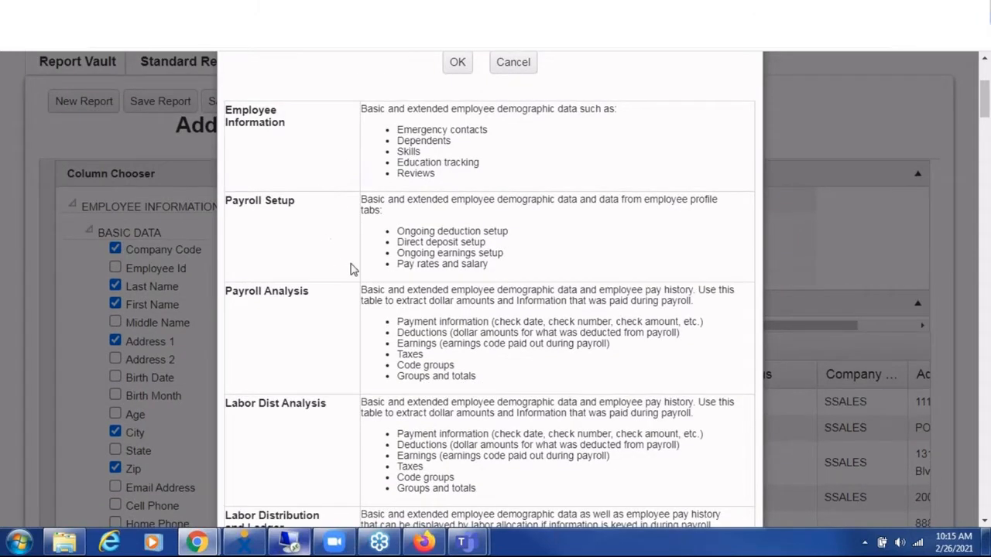
pyautogui.scroll(-1, 308, 360)
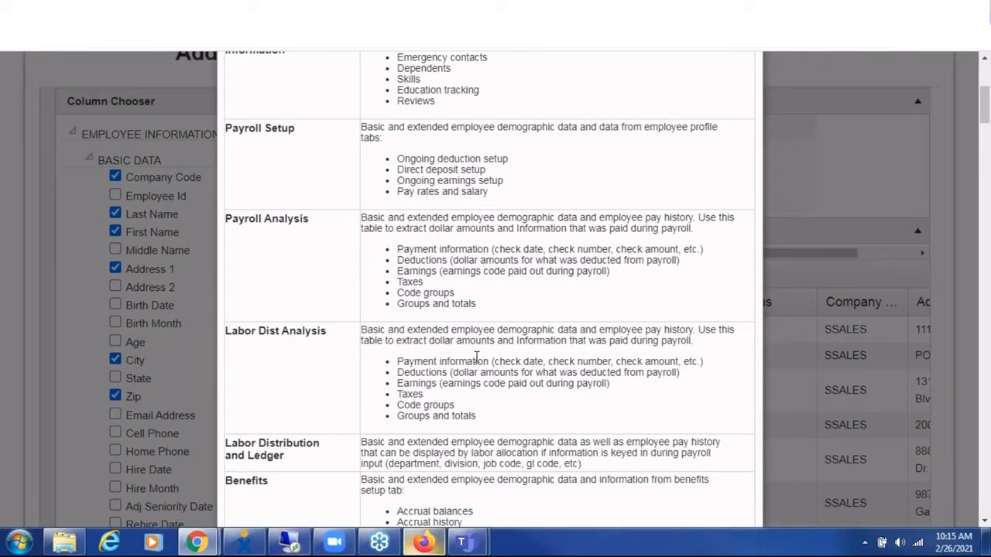
pyautogui.scroll(-1, 496, 368)
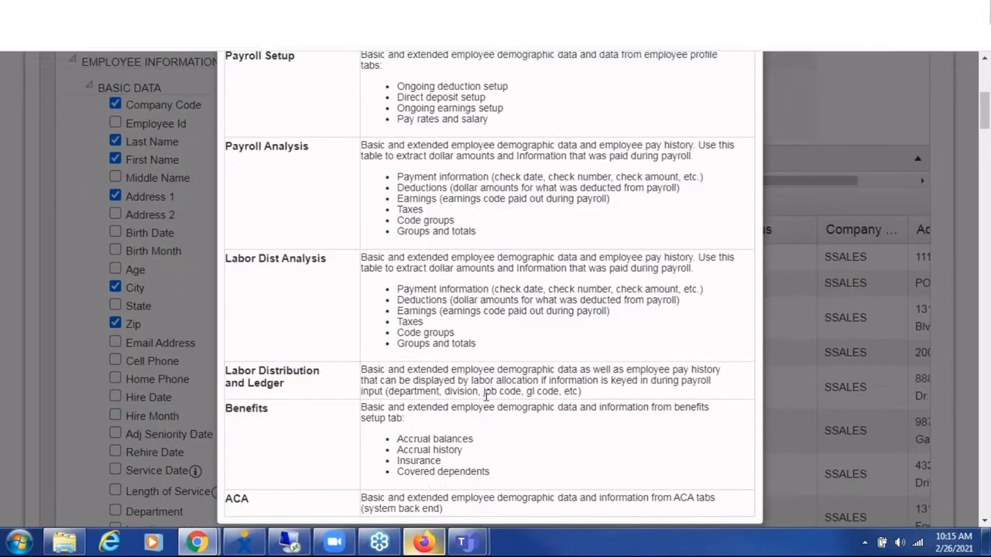
pyautogui.scroll(4, 487, 392)
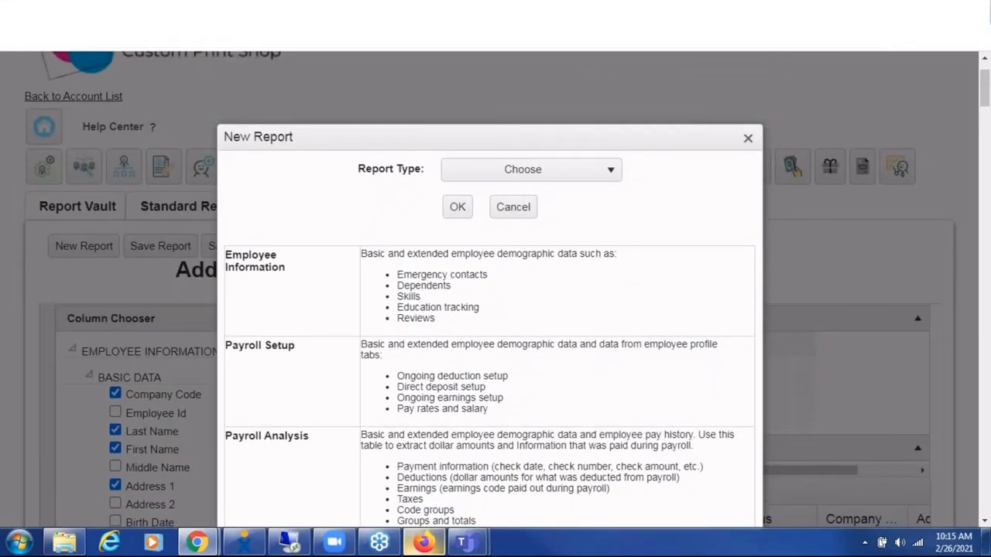
pyautogui.click(487, 179)
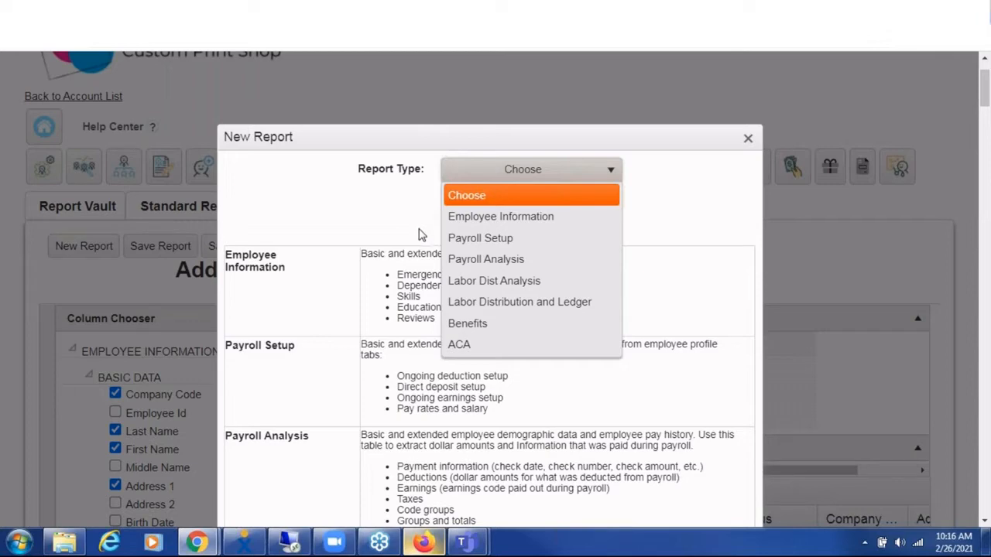
pyautogui.click(393, 274)
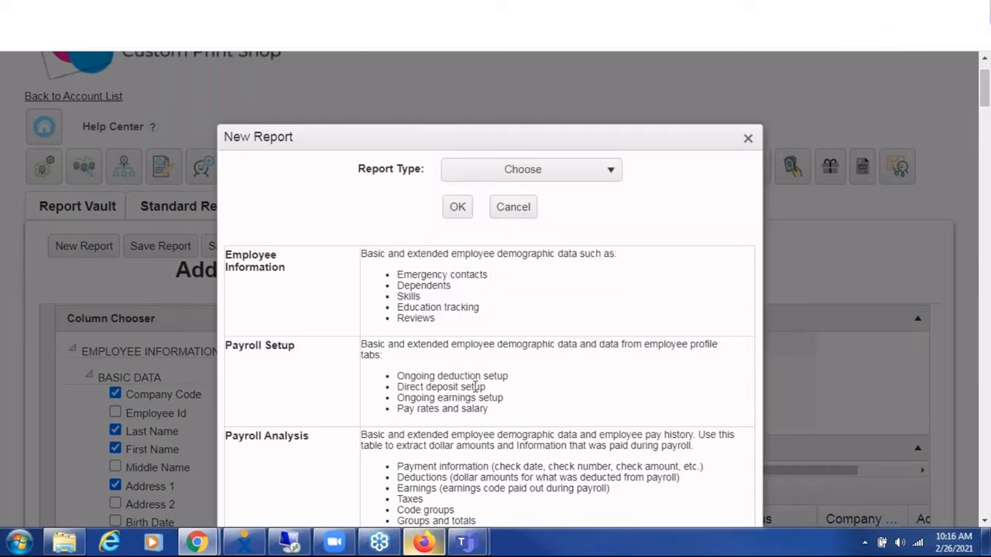
pyautogui.scroll(-1, 476, 387)
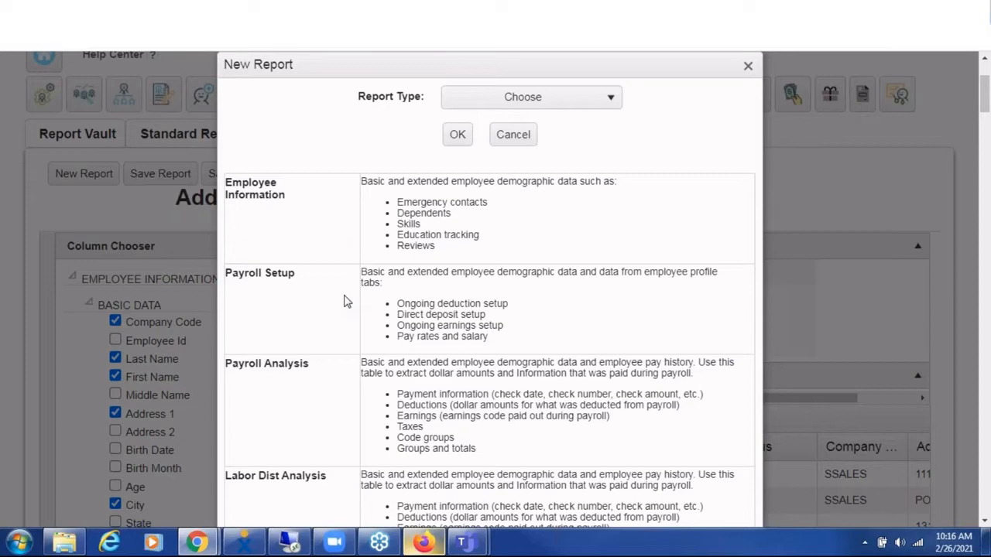
pyautogui.click(753, 70)
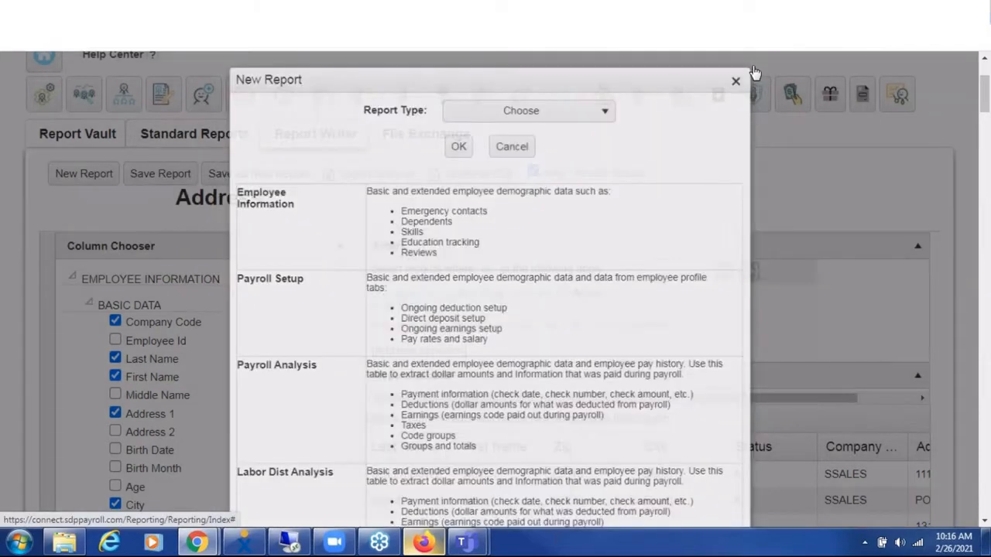
# Step: Collapse the Basic Data fields and check which fields the Emergency Contacts category offers
pyautogui.scroll(-1, 233, 246)
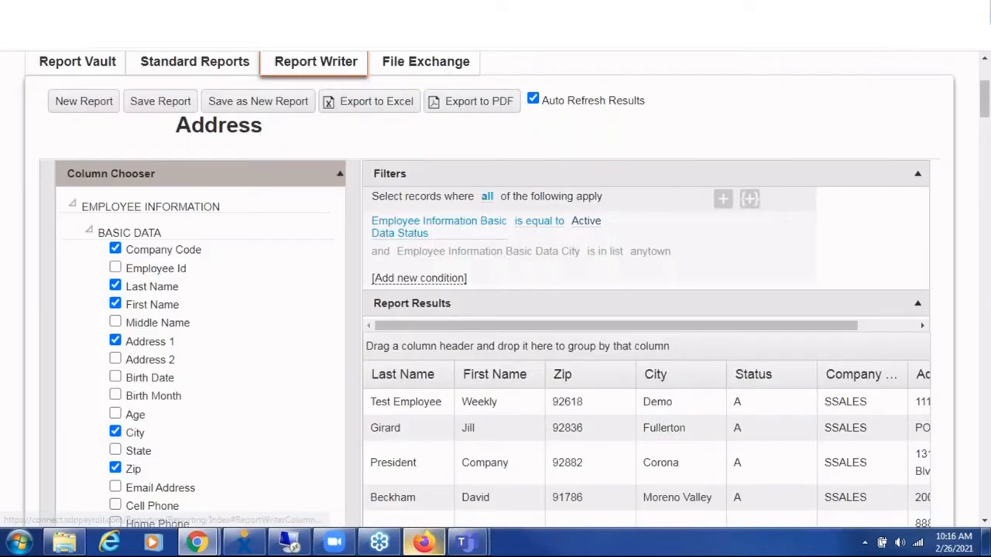
pyautogui.scroll(-1, 250, 177)
pyautogui.click(88, 159)
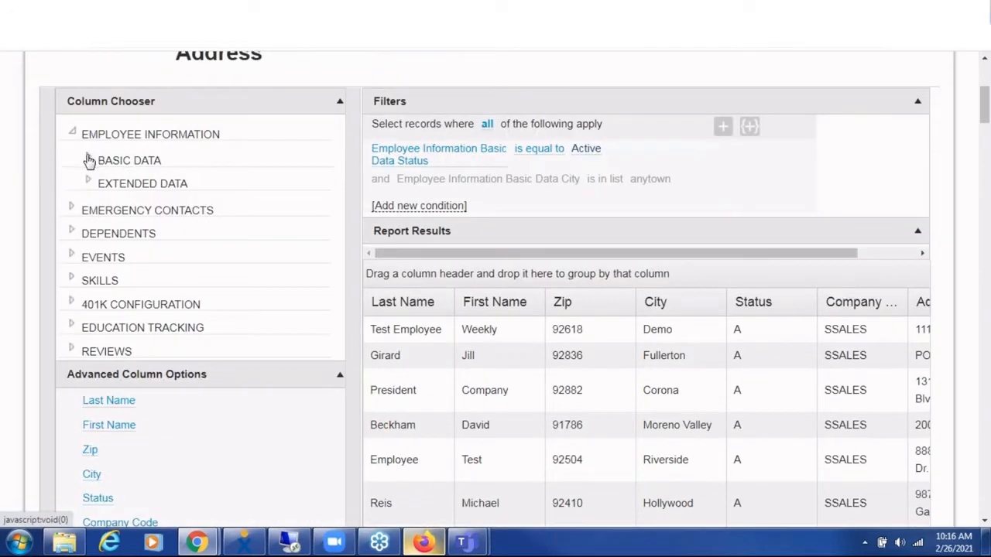
pyautogui.click(69, 212)
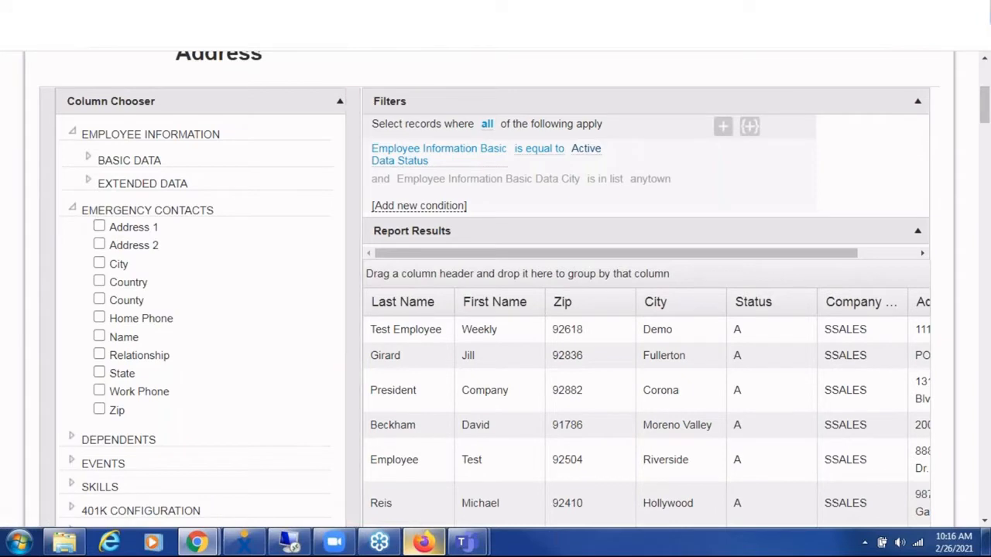
pyautogui.click(71, 209)
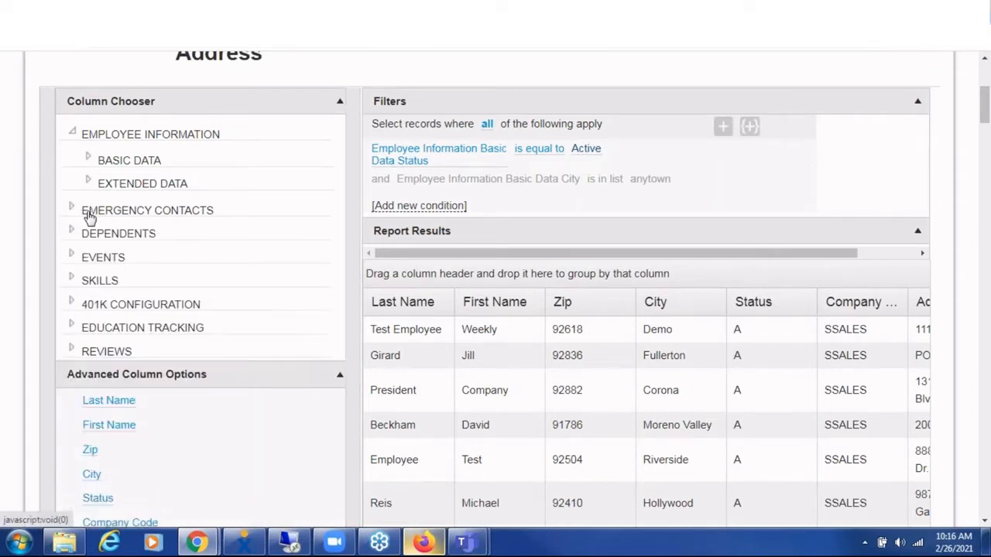
# Step: Narrow the column selection area so the report results have room to show the Address 1 column fully
pyautogui.scroll(-1, 89, 218)
pyautogui.scroll(-1, 89, 218)
pyautogui.moveTo(91, 261)
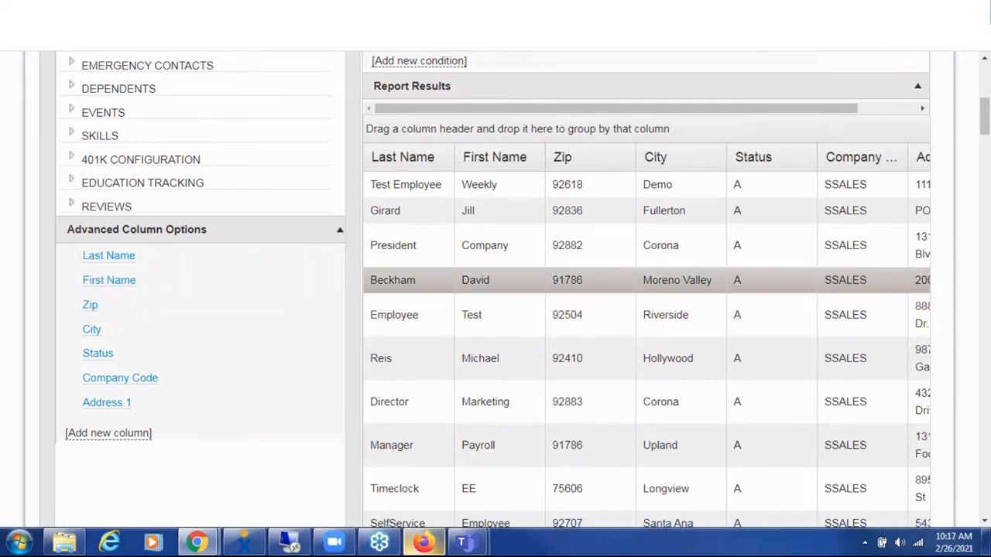
pyautogui.moveTo(354, 223); pyautogui.dragTo(267, 239)
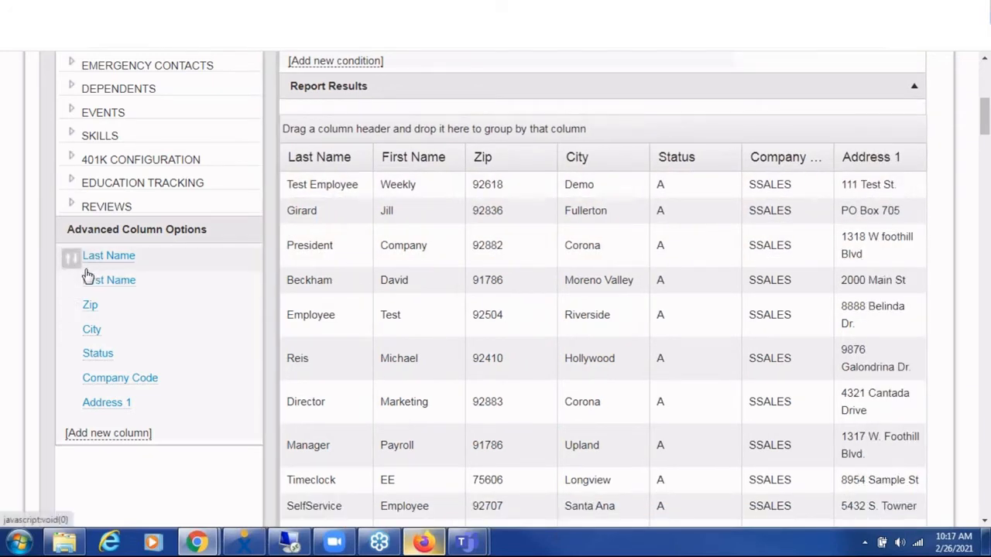
# Step: Rename the Last Name column as "Name 2" and sort the report by First Name in ascending order
pyautogui.moveTo(83, 280)
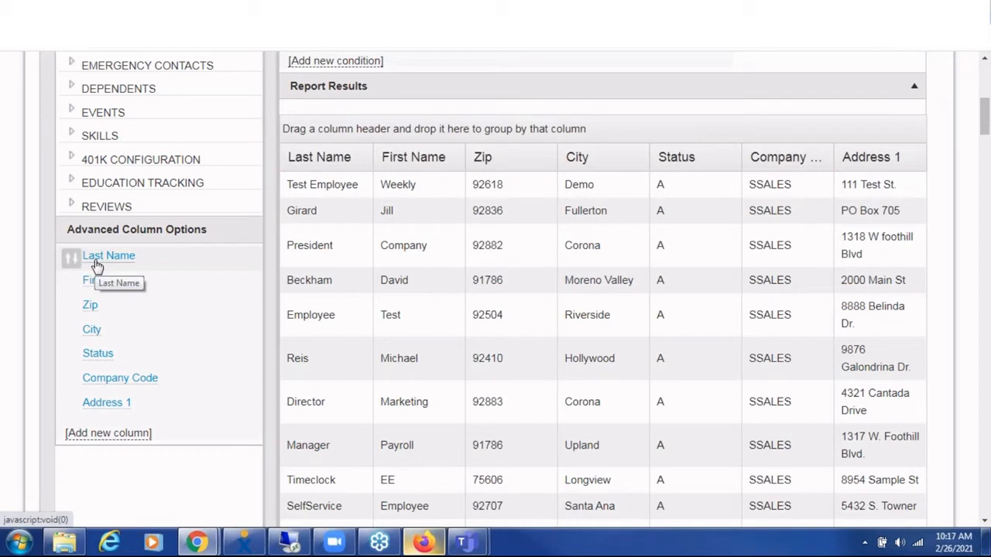
pyautogui.click(98, 261)
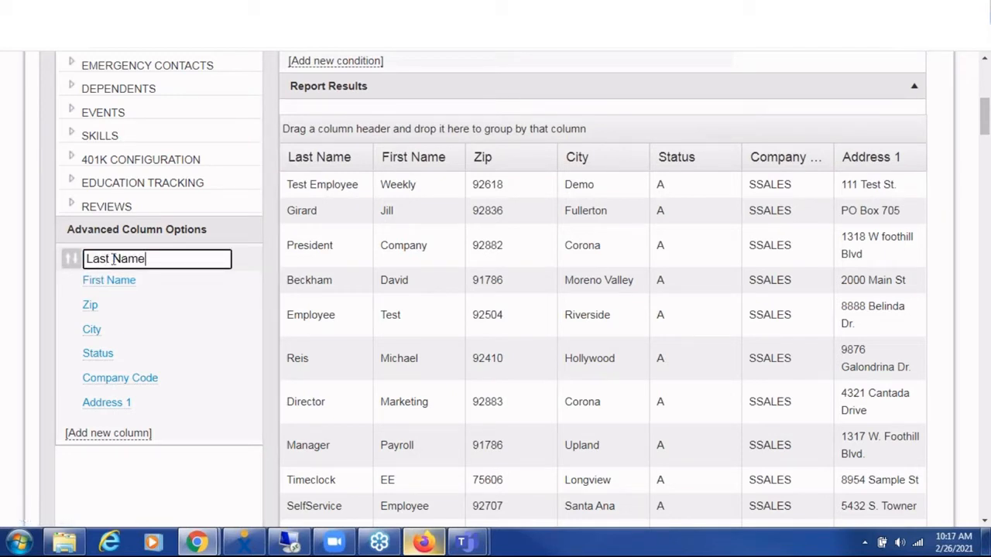
pyautogui.moveTo(113, 258); pyautogui.dragTo(86, 259)
pyautogui.press('BackSpace')
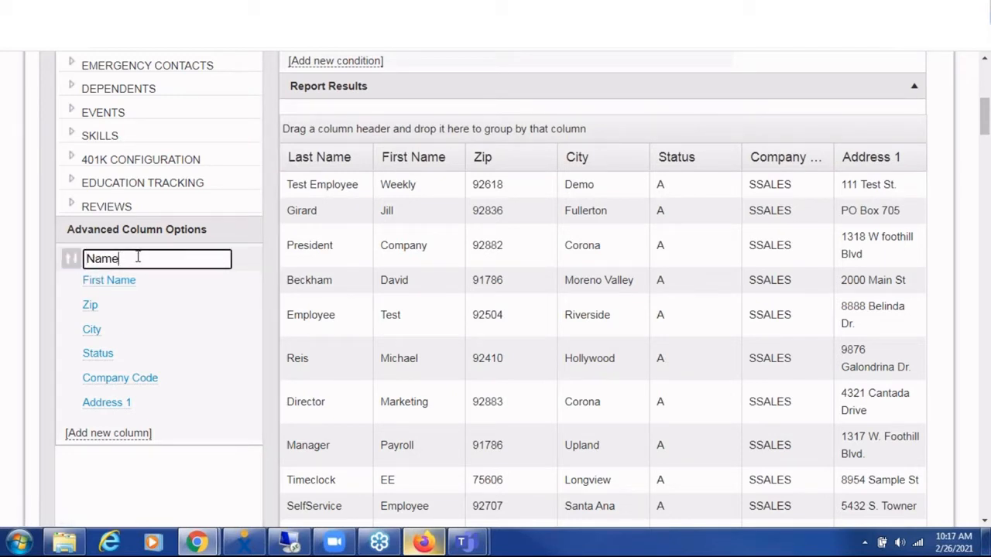
pyautogui.press('Return')
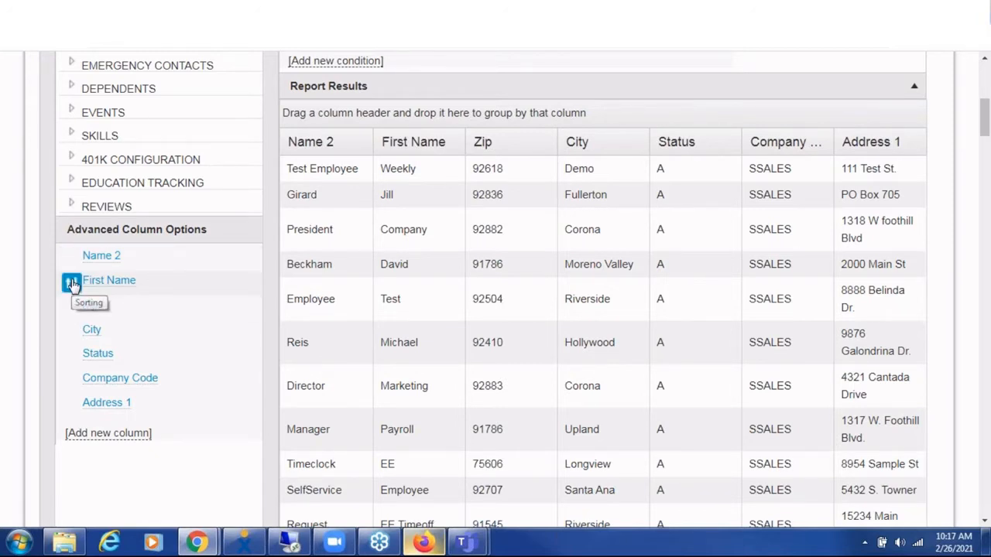
pyautogui.click(71, 285)
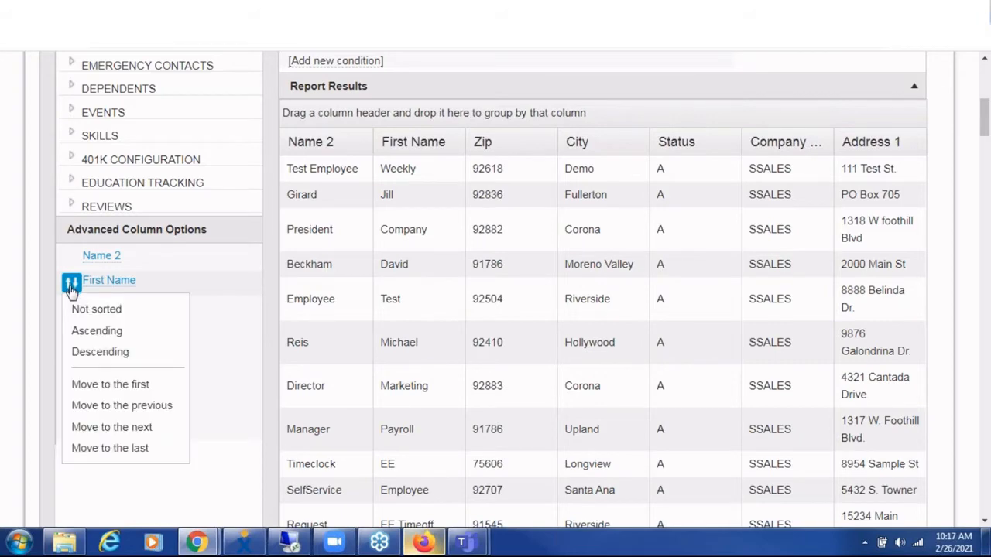
pyautogui.click(82, 331)
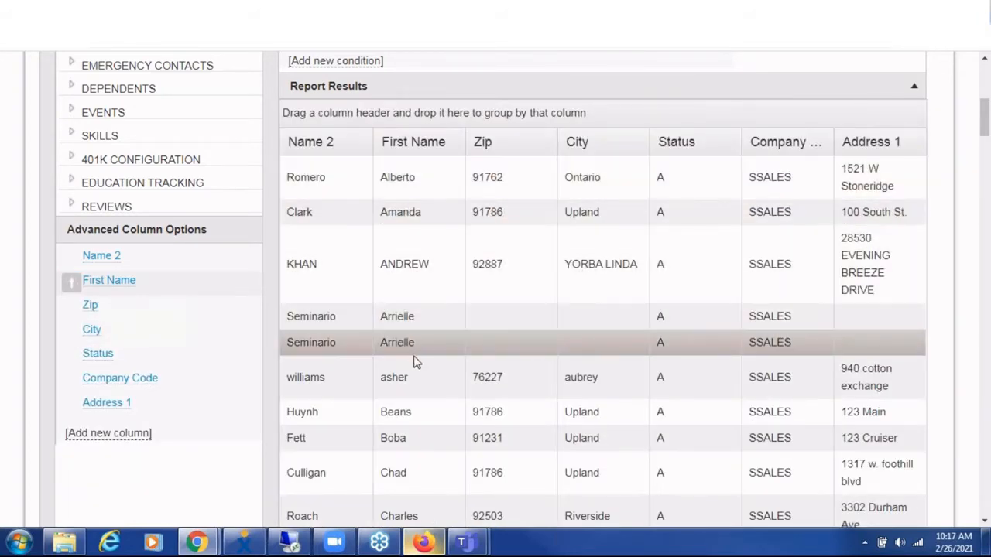
# Step: Try the First Name column after Status in the column order, and return it to its place after Name 2
pyautogui.moveTo(76, 285); pyautogui.dragTo(81, 355)
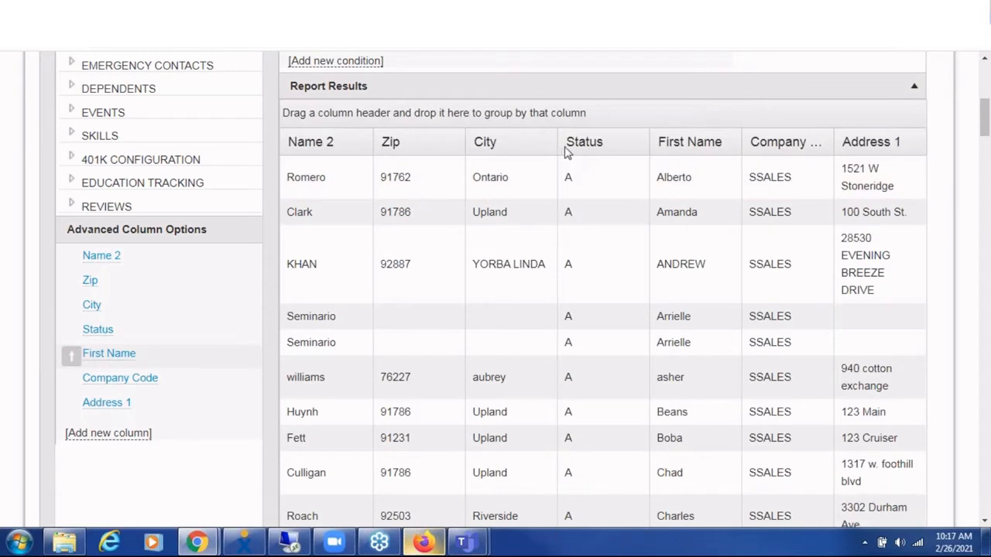
pyautogui.moveTo(582, 149)
pyautogui.mouseDown()
pyautogui.moveTo(378, 147)
pyautogui.moveTo(548, 157)
pyautogui.moveTo(614, 148)
pyautogui.mouseUp()
pyautogui.moveTo(71, 355); pyautogui.dragTo(72, 284)
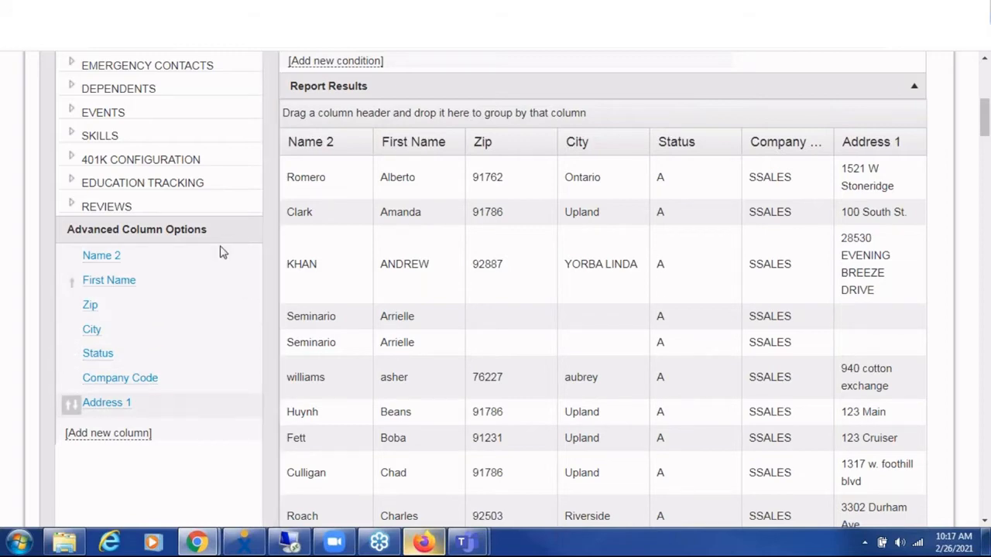
# Step: Add the Amount column from 401K Configuration to the report and check its sorting options in the advanced column list
pyautogui.scroll(2, 204, 258)
pyautogui.click(71, 303)
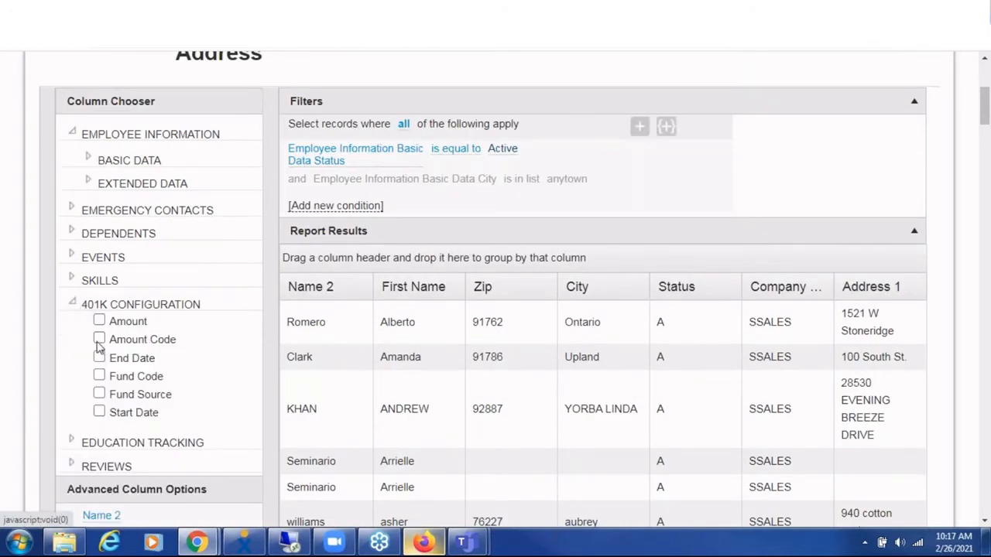
pyautogui.click(99, 320)
pyautogui.scroll(-4, 153, 401)
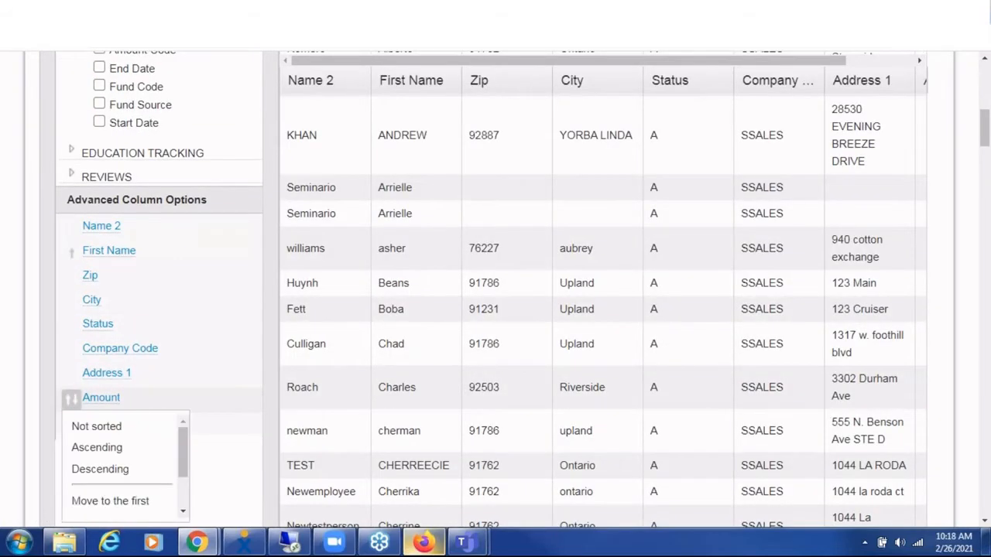
pyautogui.scroll(4, 235, 401)
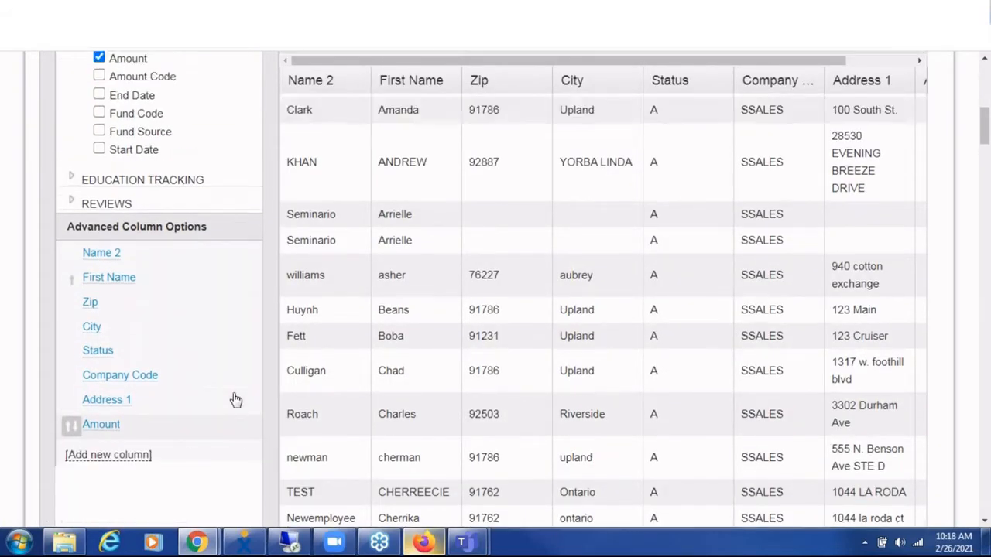
pyautogui.scroll(-3, 235, 401)
pyautogui.scroll(-1, 183, 402)
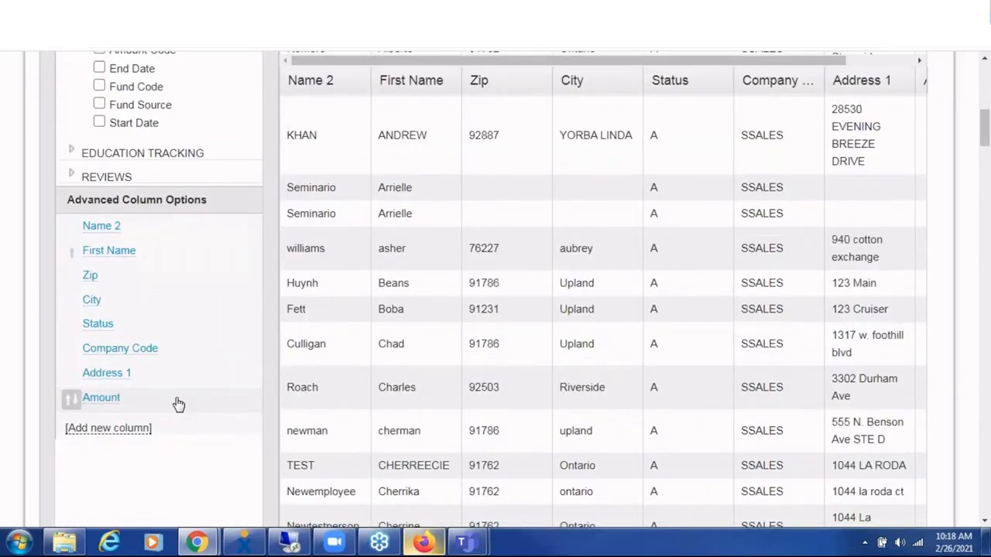
pyautogui.scroll(1, 184, 387)
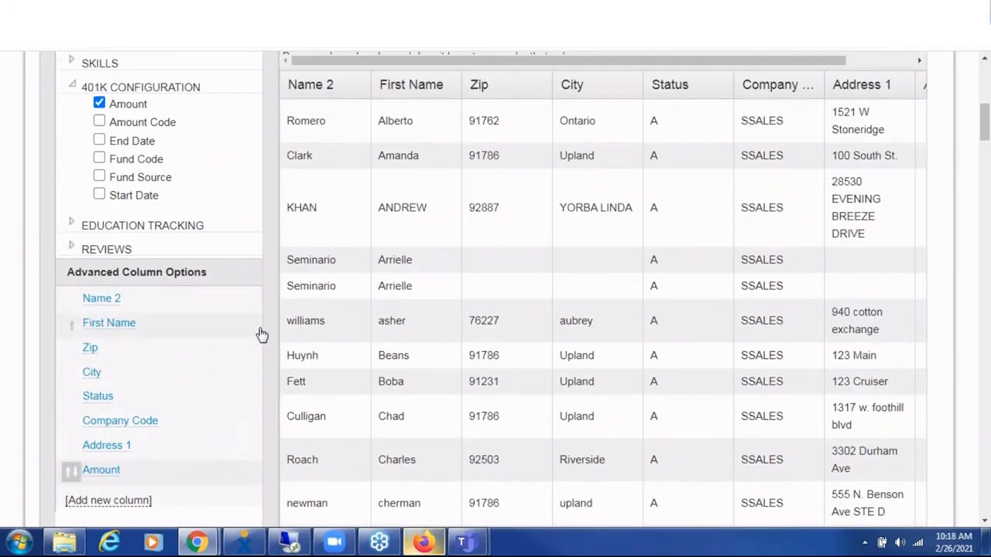
# Step: Expand Basic Data in the column chooser and group the report results by City
pyautogui.scroll(2, 282, 333)
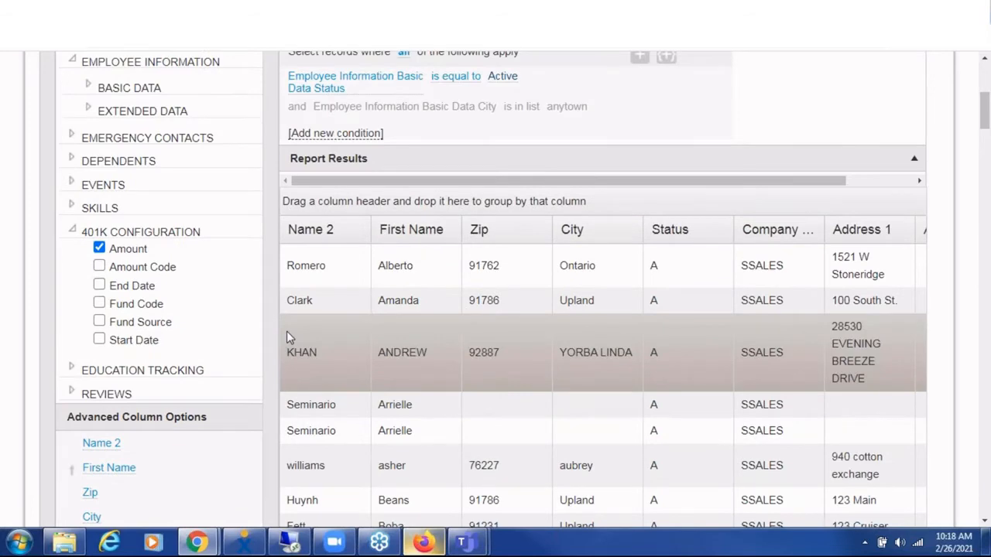
pyautogui.scroll(1, 287, 333)
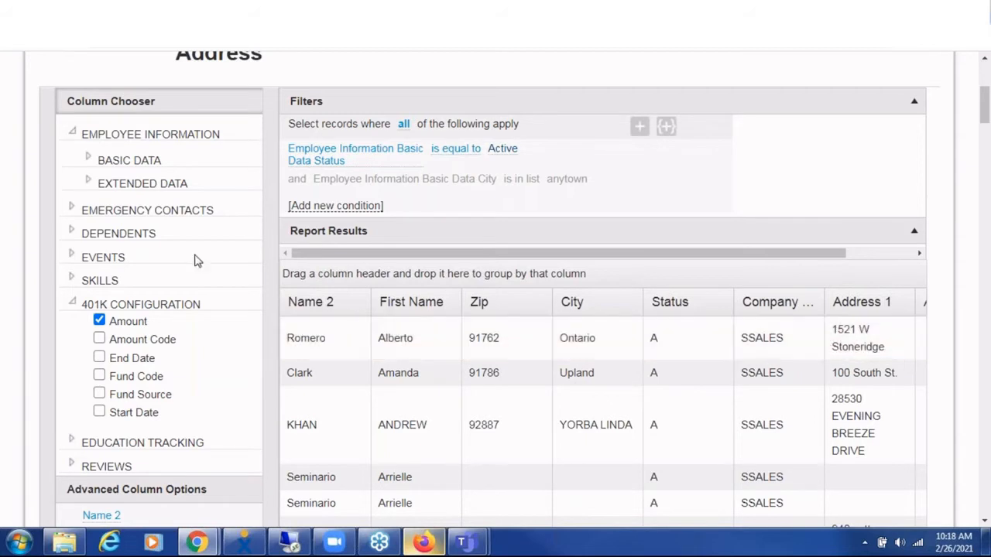
pyautogui.click(88, 159)
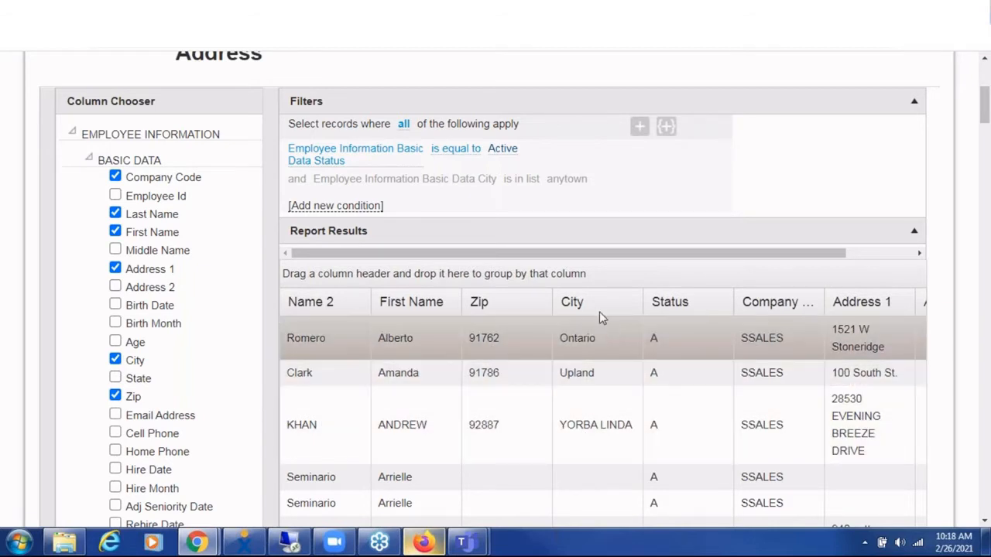
pyautogui.moveTo(598, 315); pyautogui.dragTo(350, 287)
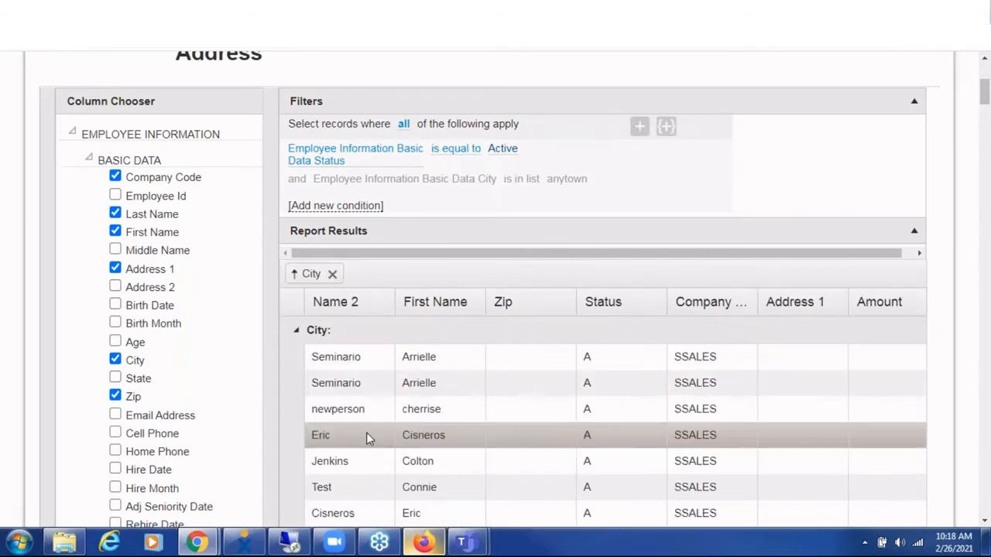
# Step: Collapse the blank City group and review the employees listed under each city
pyautogui.click(299, 330)
pyautogui.scroll(-1, 299, 353)
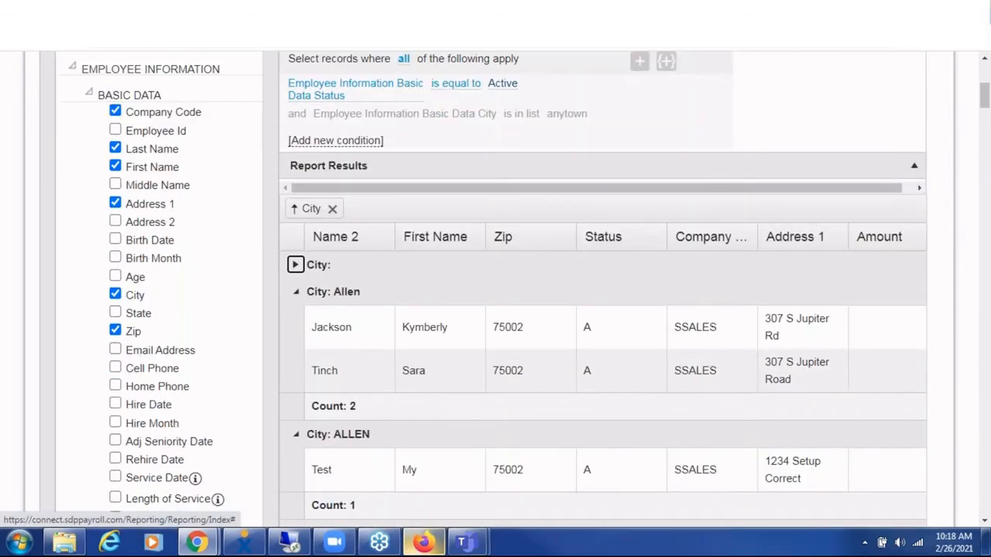
pyautogui.click(296, 258)
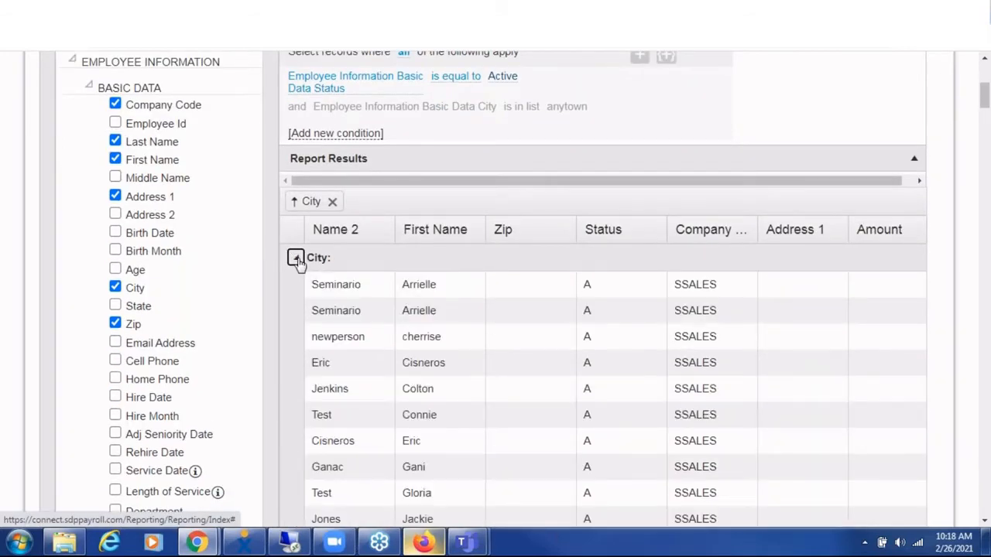
pyautogui.click(296, 259)
pyautogui.scroll(-2, 299, 297)
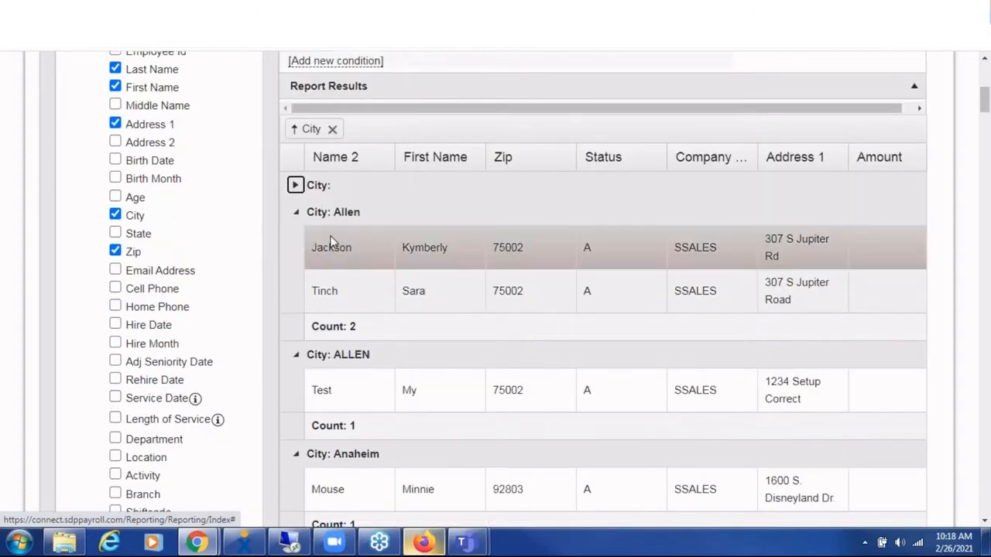
pyautogui.scroll(-3, 364, 337)
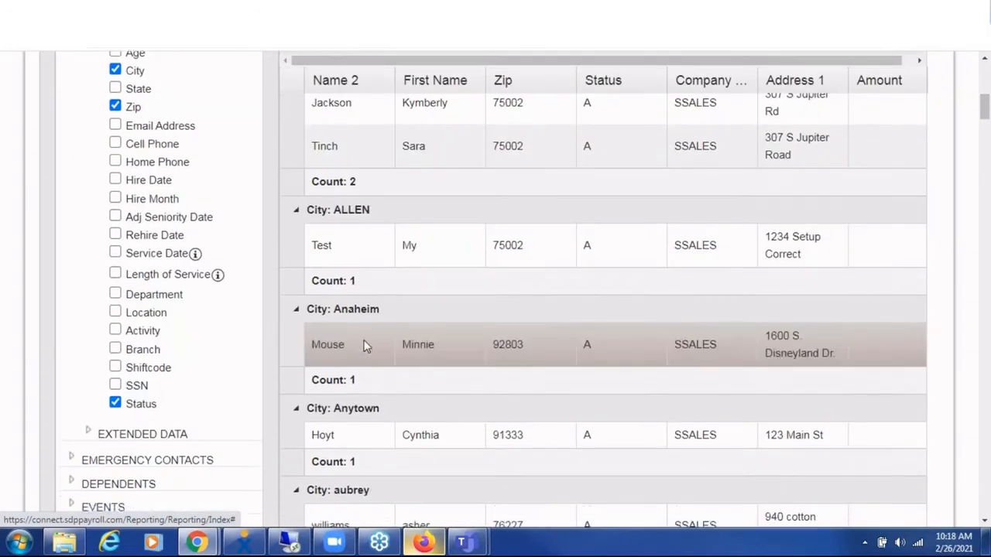
pyautogui.scroll(6, 367, 374)
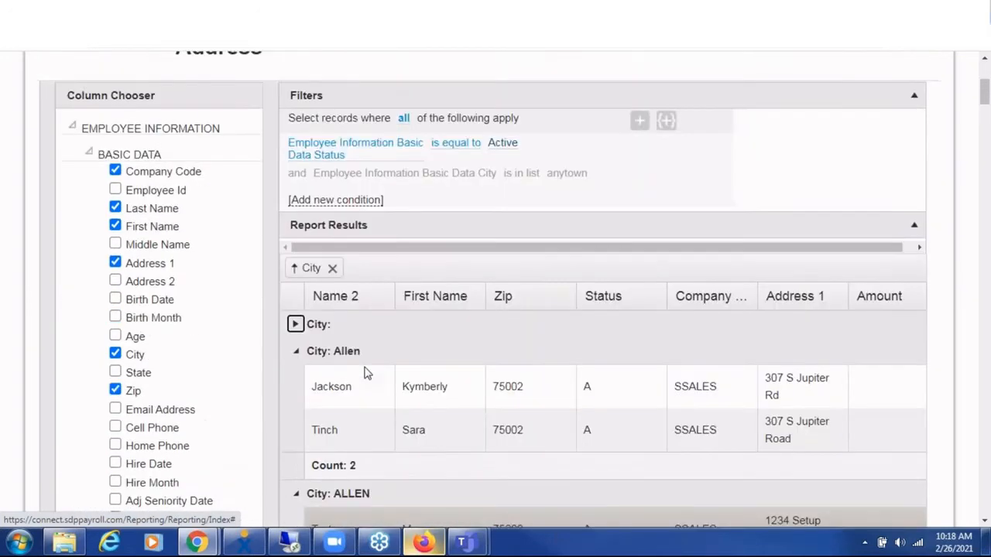
pyautogui.scroll(2, 367, 374)
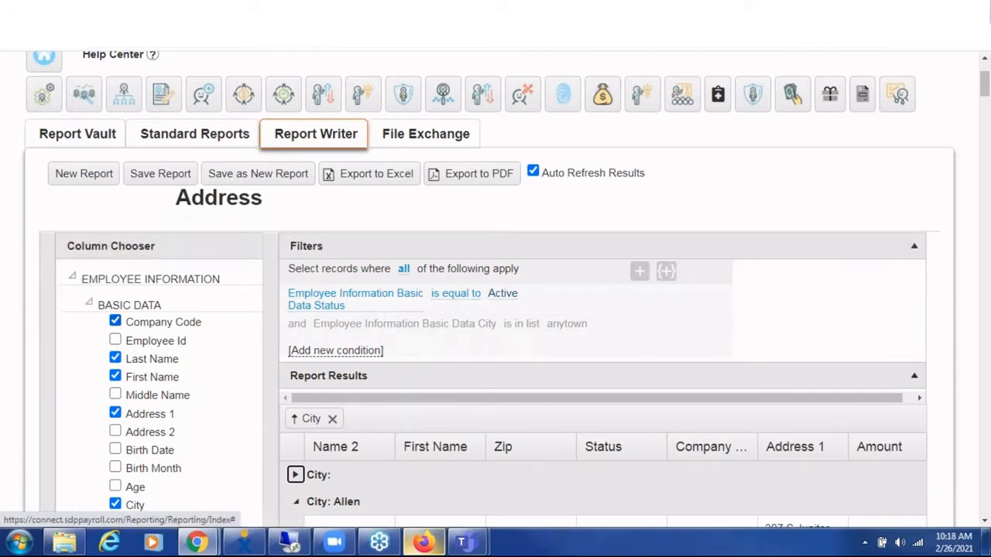
# Step: Add a filter condition on the City field from the Employee Information Basic Data
pyautogui.scroll(-1, 267, 302)
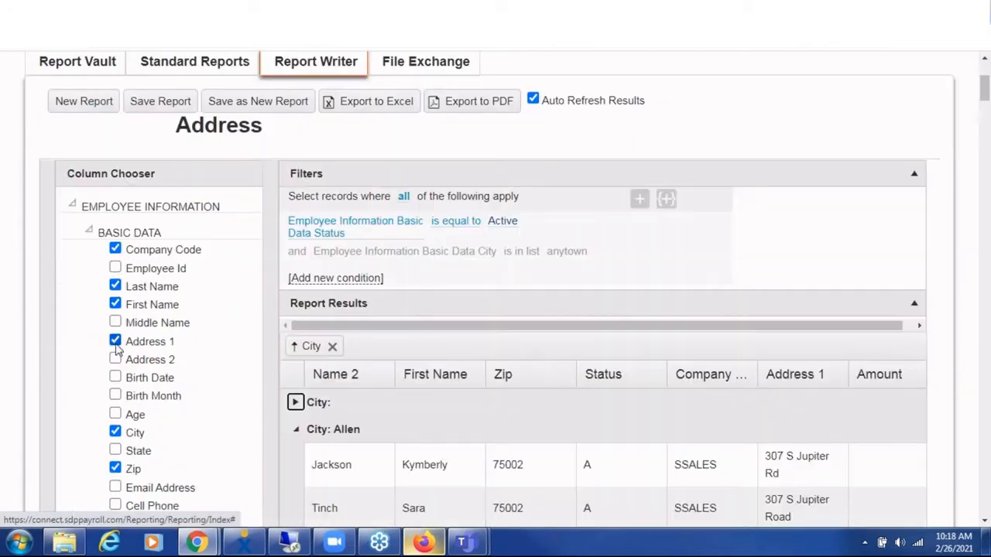
pyautogui.click(307, 284)
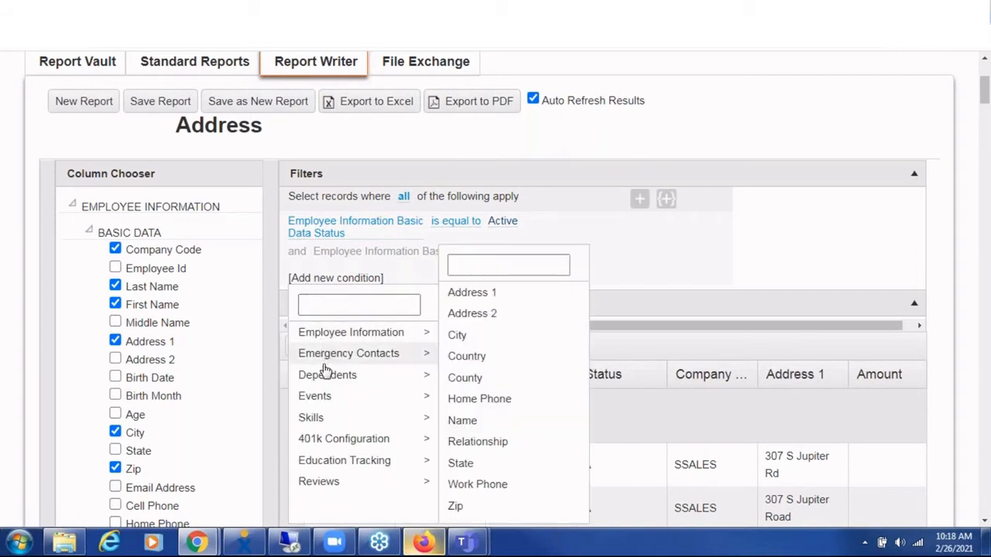
pyautogui.moveTo(484, 341)
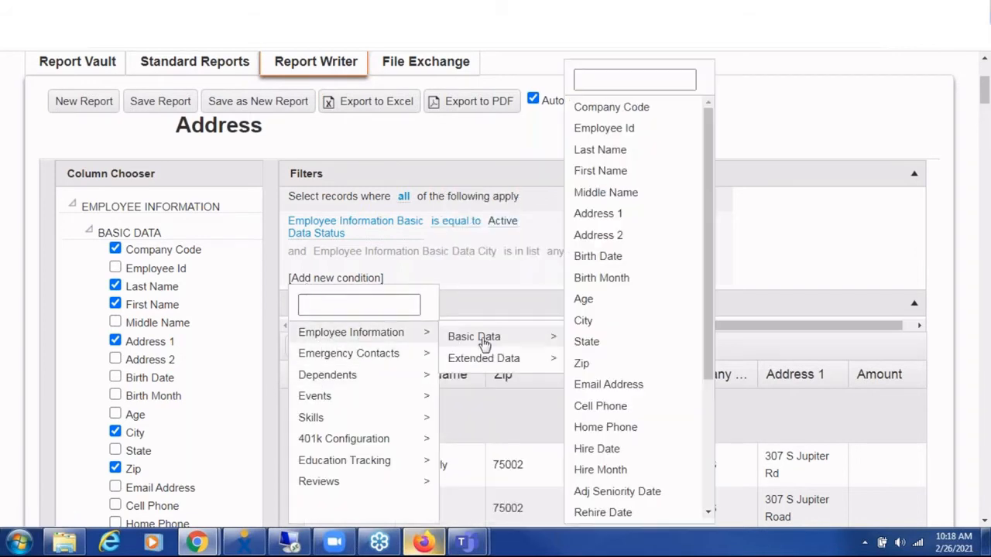
pyautogui.click(592, 325)
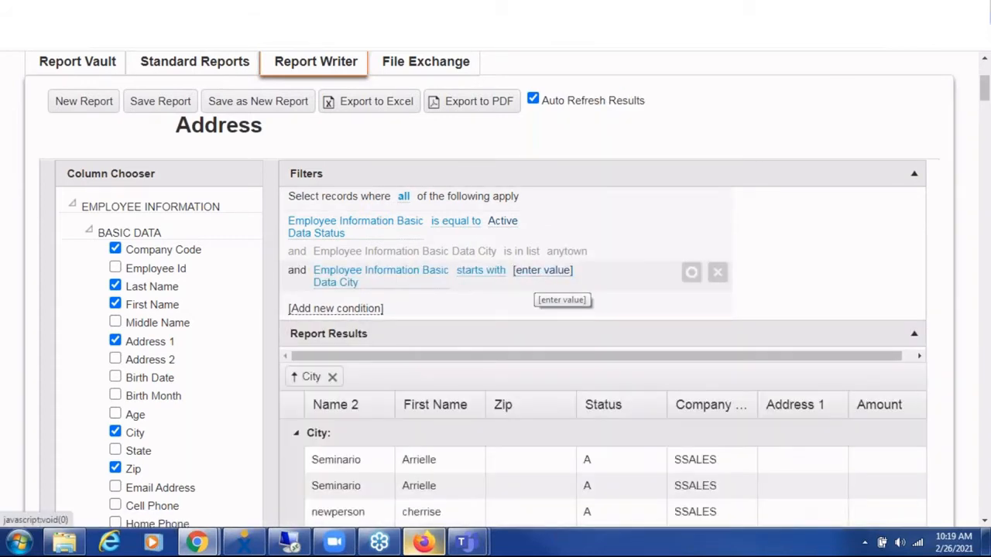
# Step: Set the new City condition to contains "Allen" and look through the filtered results
pyautogui.click(481, 277)
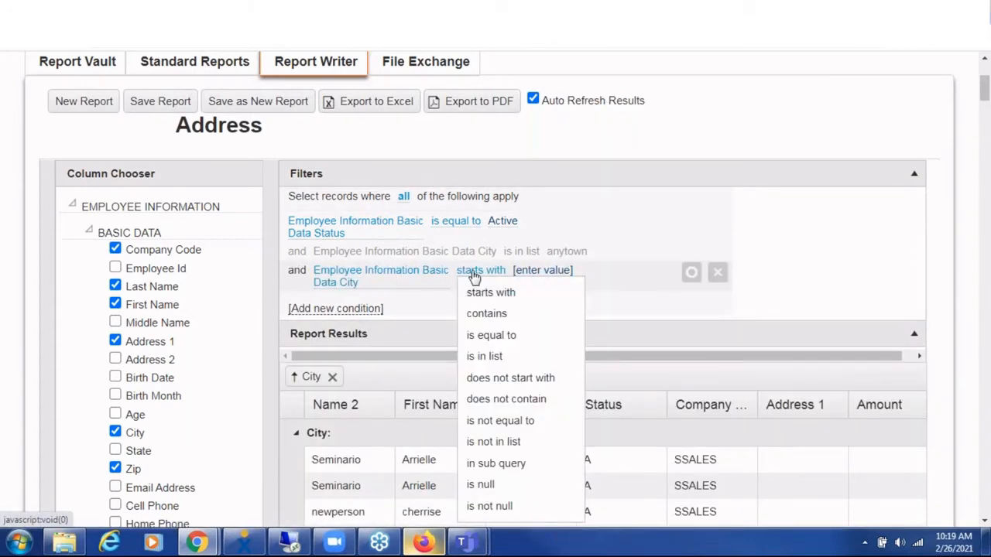
pyautogui.click(474, 288)
pyautogui.click(480, 273)
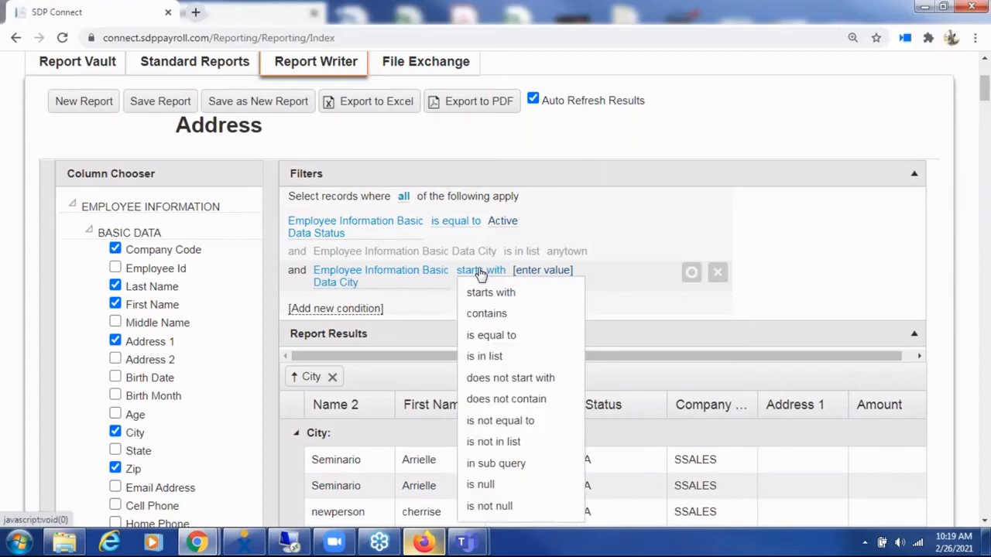
pyautogui.scroll(-1, 503, 288)
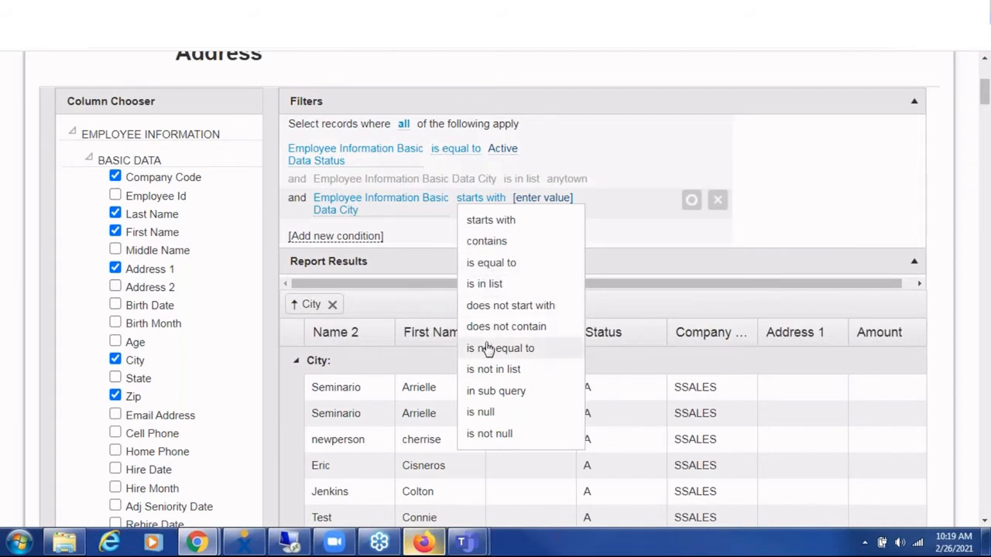
pyautogui.click(484, 285)
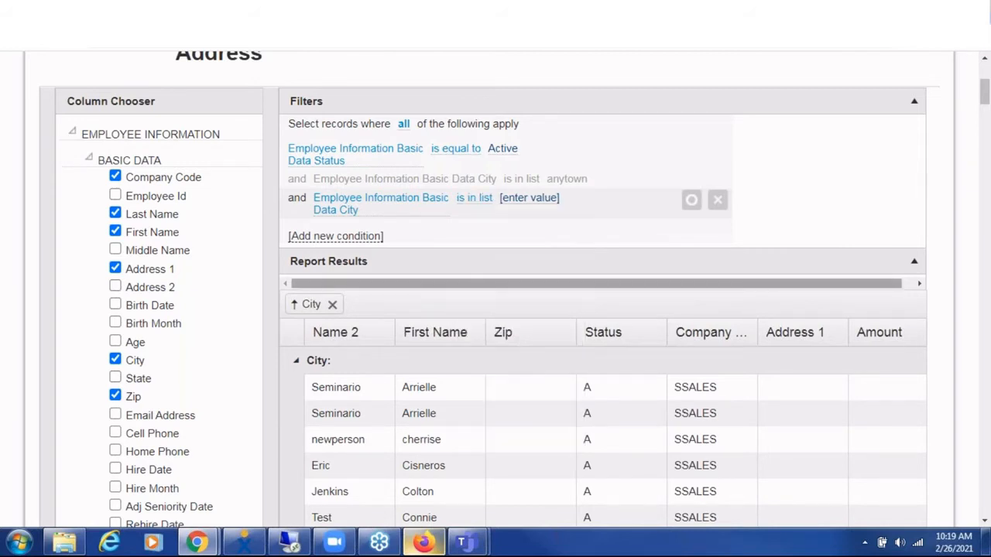
pyautogui.click(529, 198)
pyautogui.write('Allen')
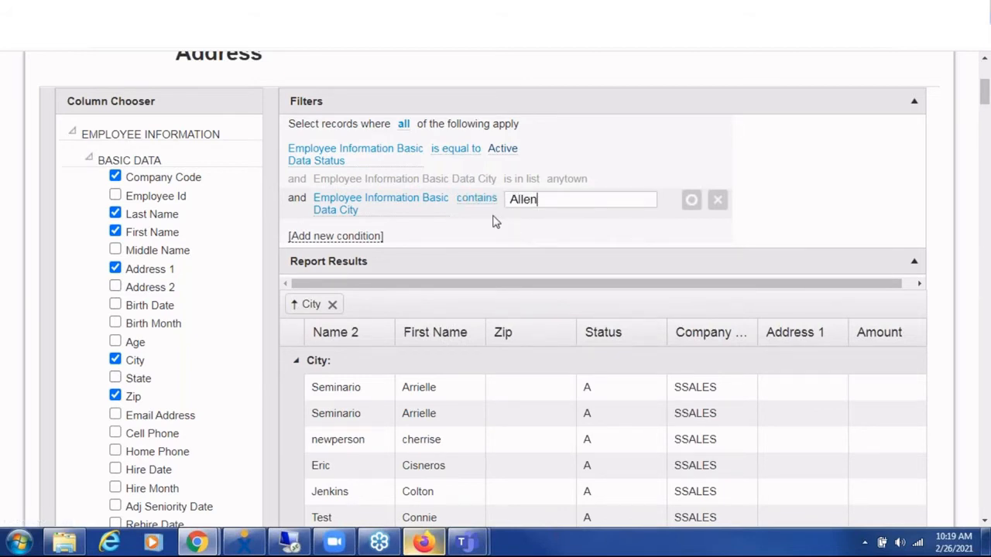
pyautogui.press('Return')
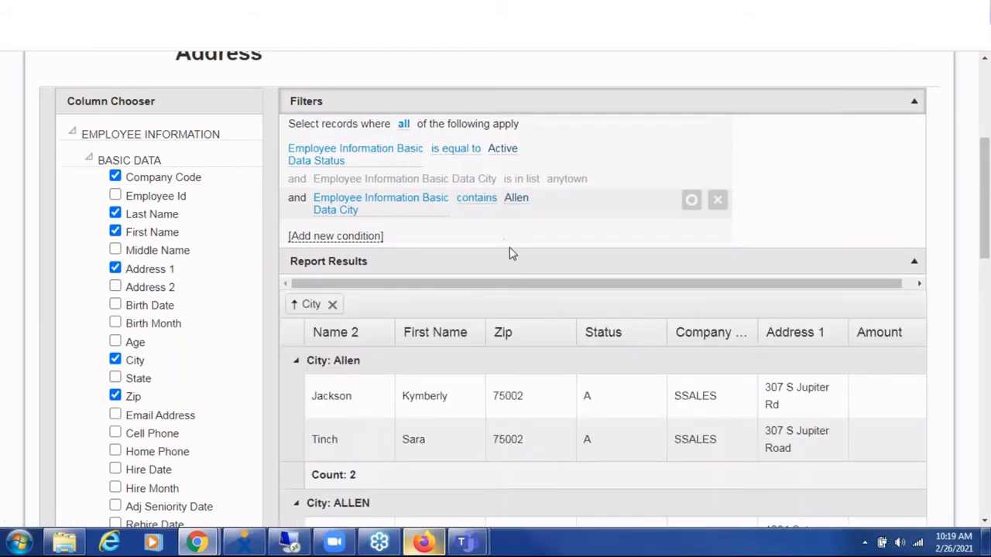
pyautogui.scroll(-1, 415, 288)
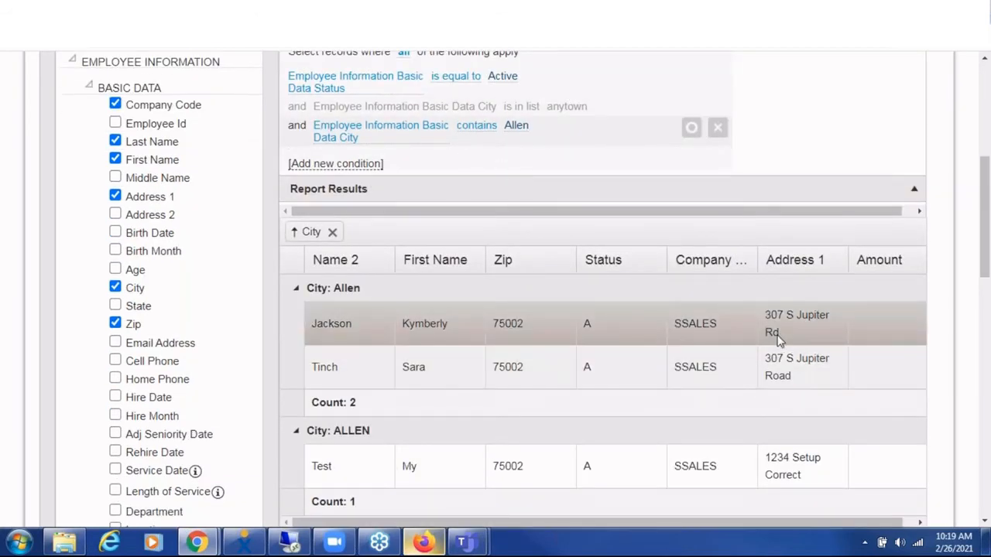
pyautogui.scroll(-2, 555, 243)
pyautogui.scroll(3, 557, 241)
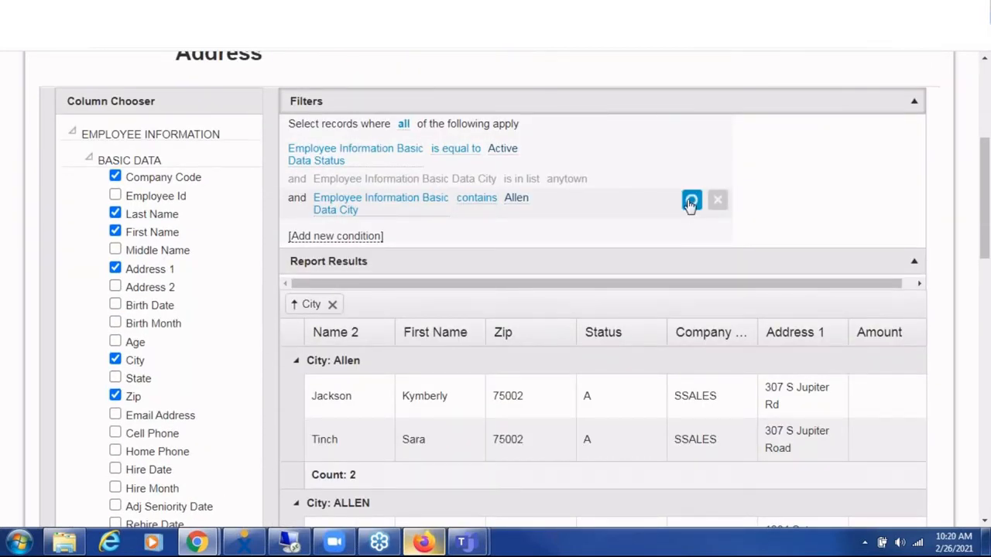
# Step: Try switching the City contains Allen condition off and on, and delete it from the filters
pyautogui.click(692, 202)
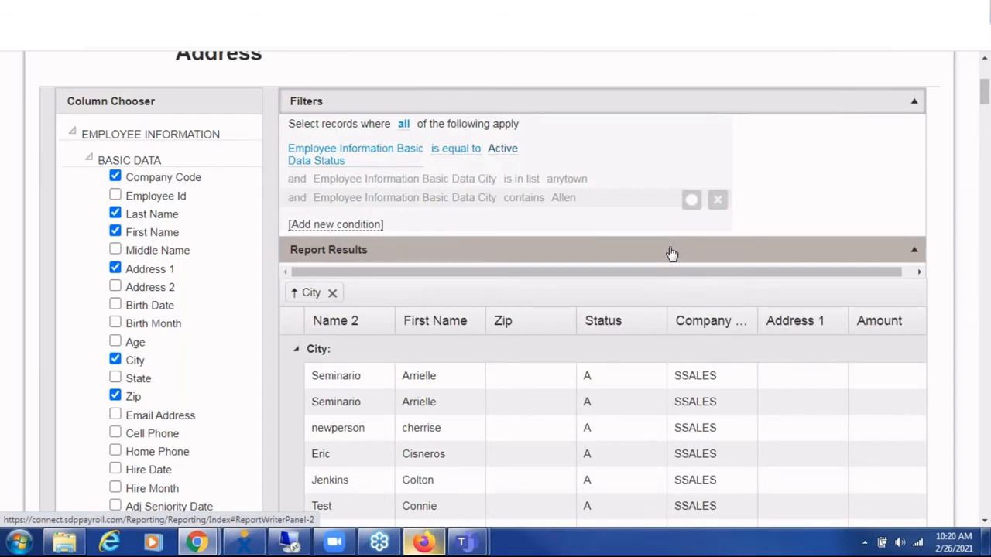
pyautogui.click(690, 202)
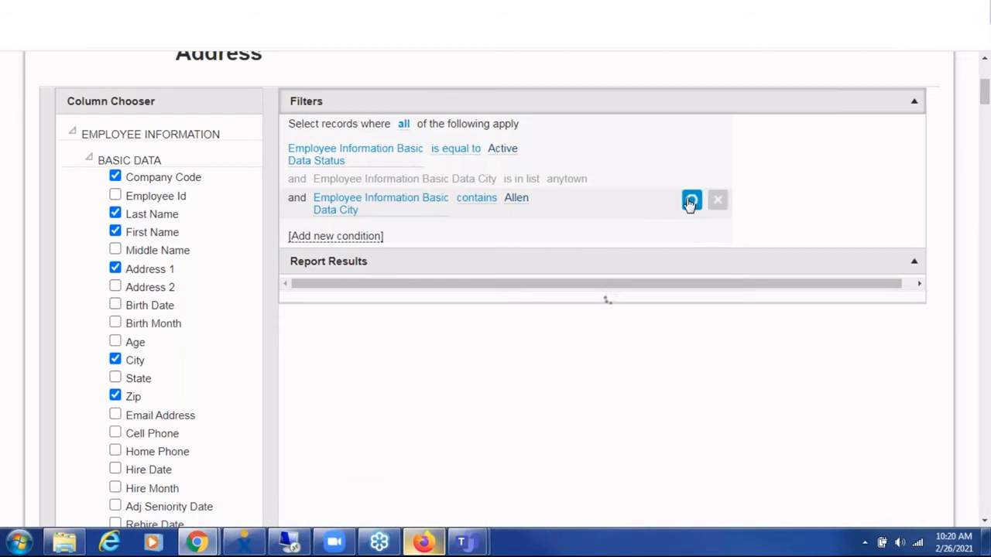
pyautogui.click(691, 202)
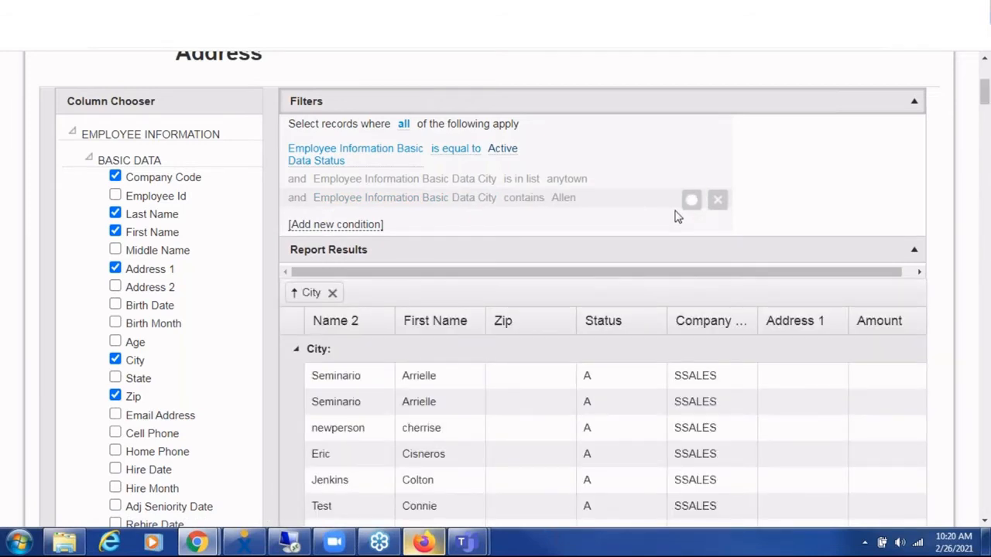
pyautogui.click(718, 202)
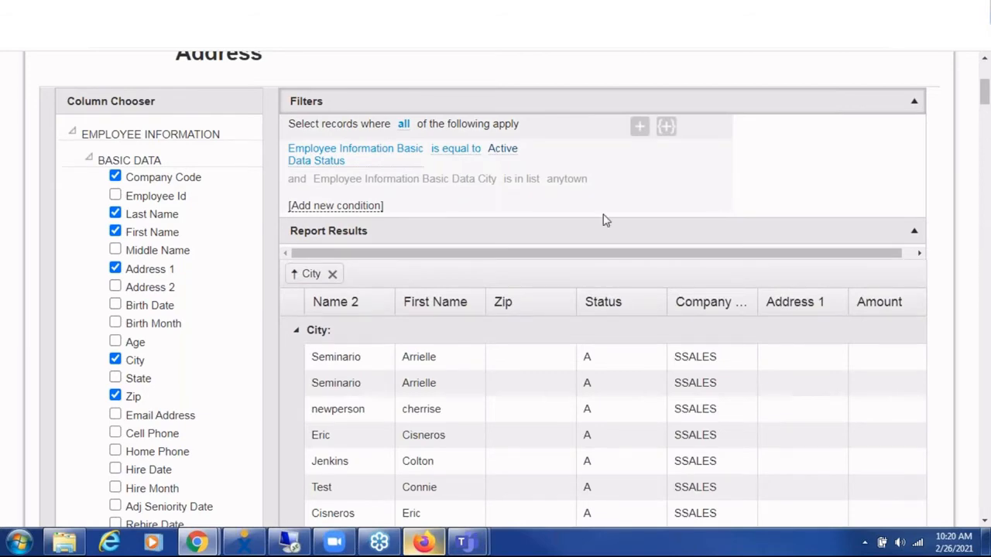
# Step: Create a new report with Payroll Analysis as its report type
pyautogui.scroll(1, 605, 220)
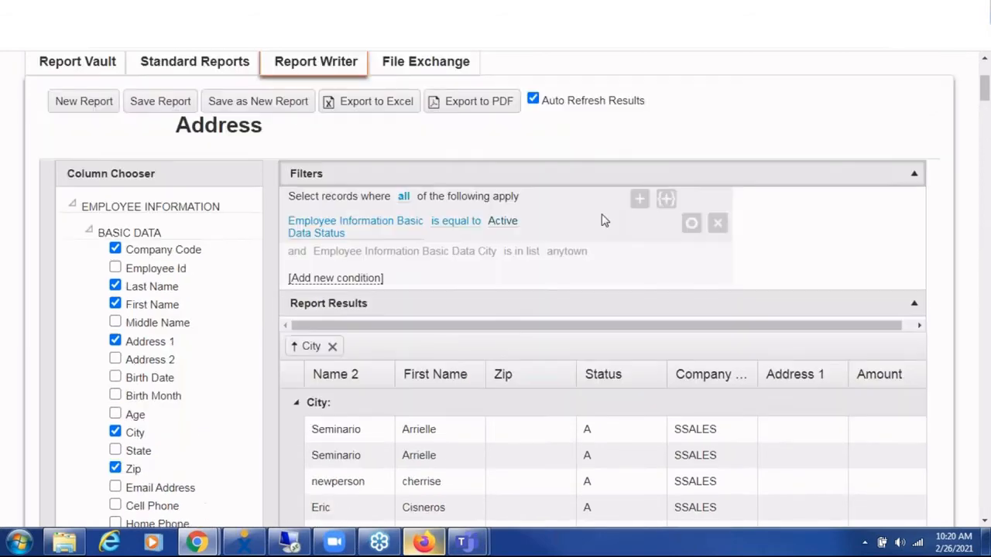
pyautogui.click(84, 104)
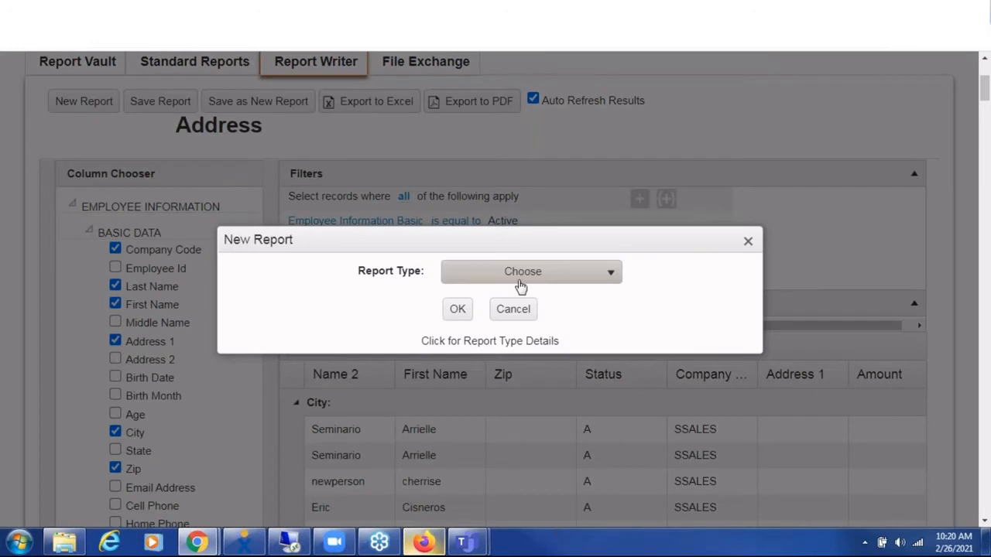
pyautogui.click(521, 277)
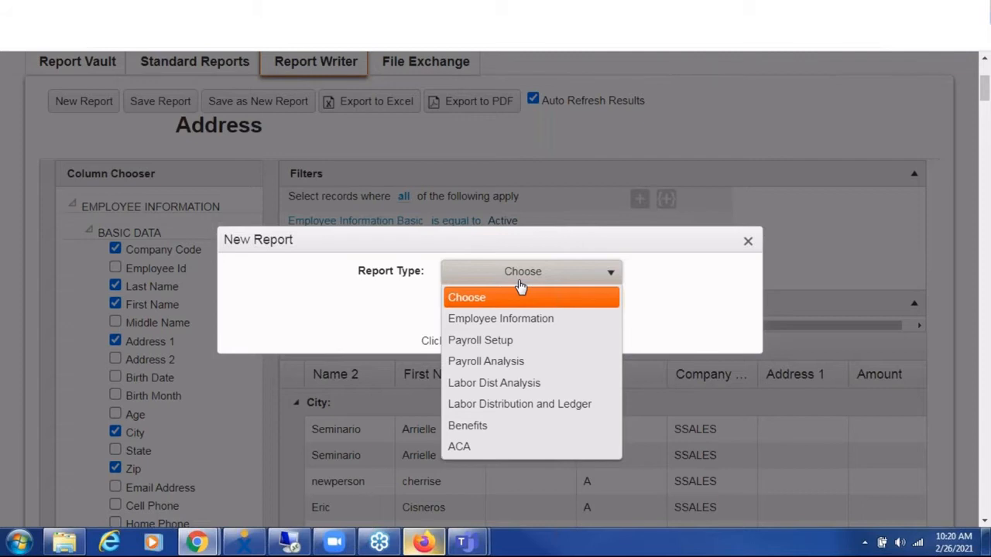
pyautogui.click(519, 361)
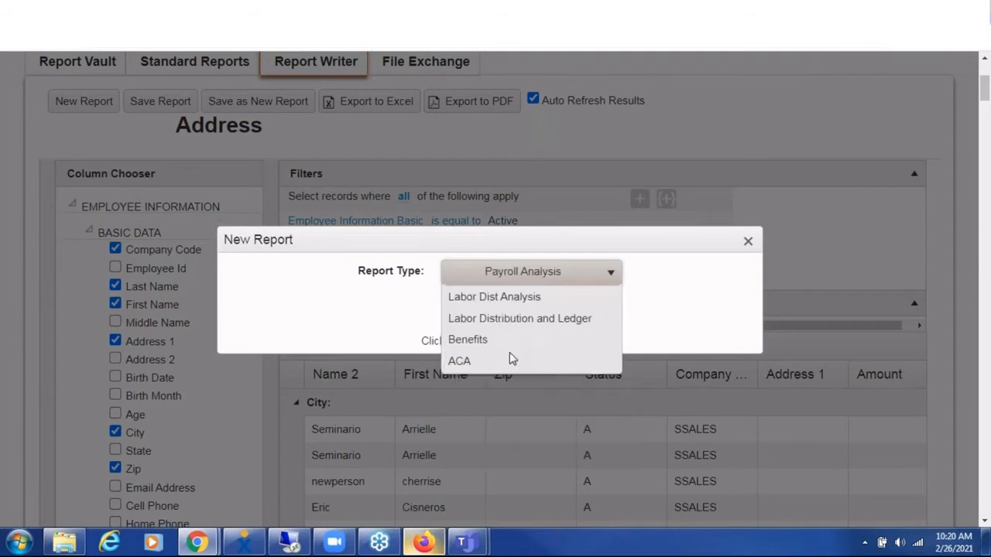
pyautogui.click(458, 309)
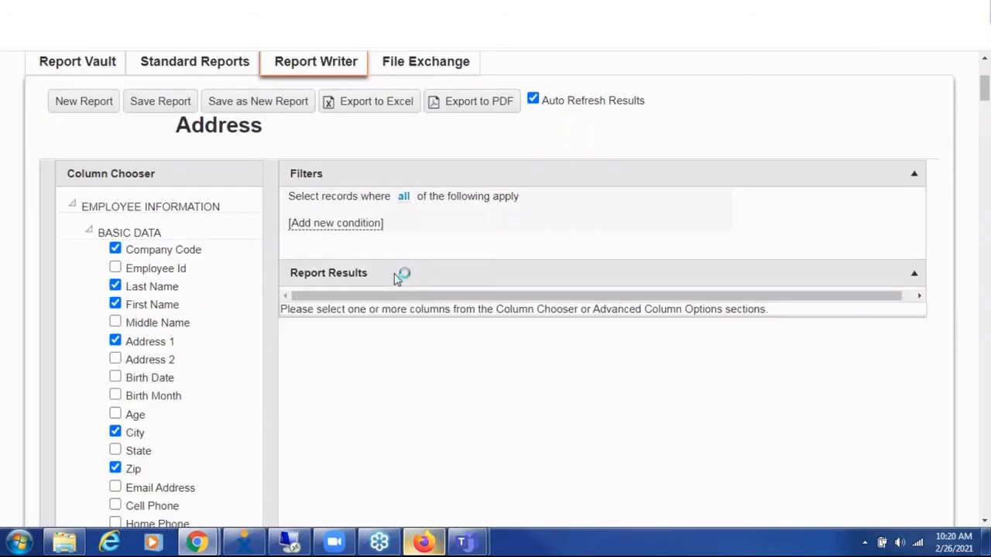
# Step: Set up the new report with Employee Id, Last Name, First Name and the 125M Amount column aggregated as Sum
pyautogui.click(188, 210)
pyautogui.scroll(-1, 155, 185)
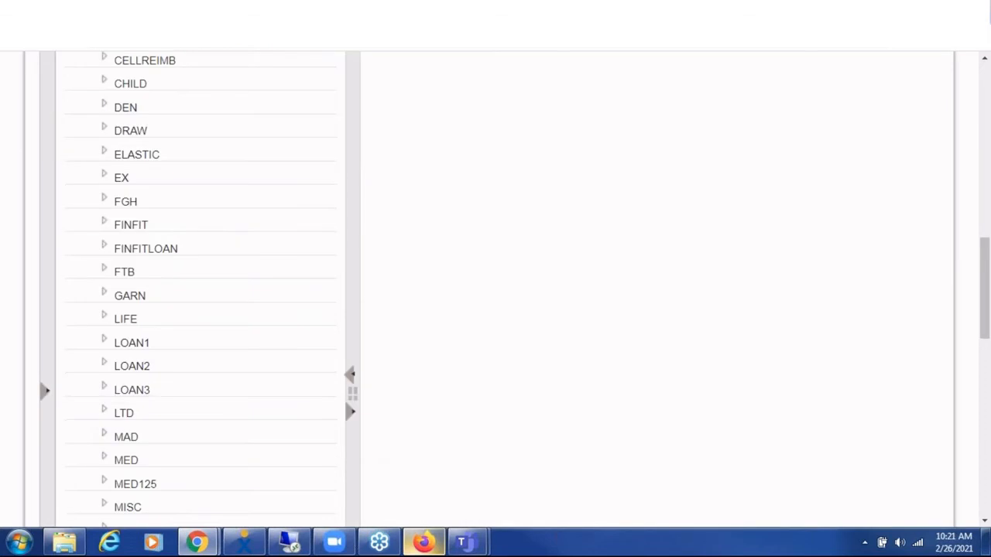
pyautogui.scroll(-4, 202, 295)
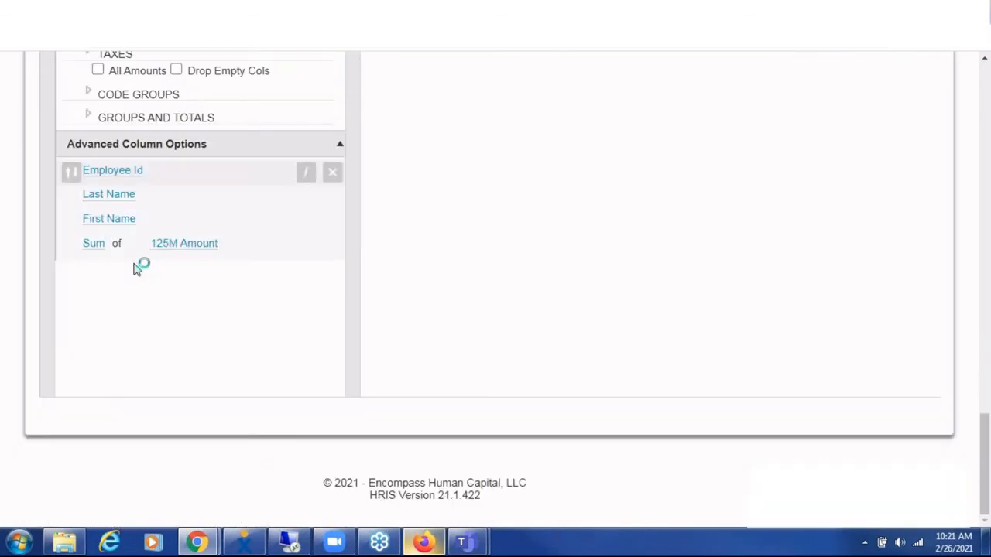
pyautogui.click(216, 244)
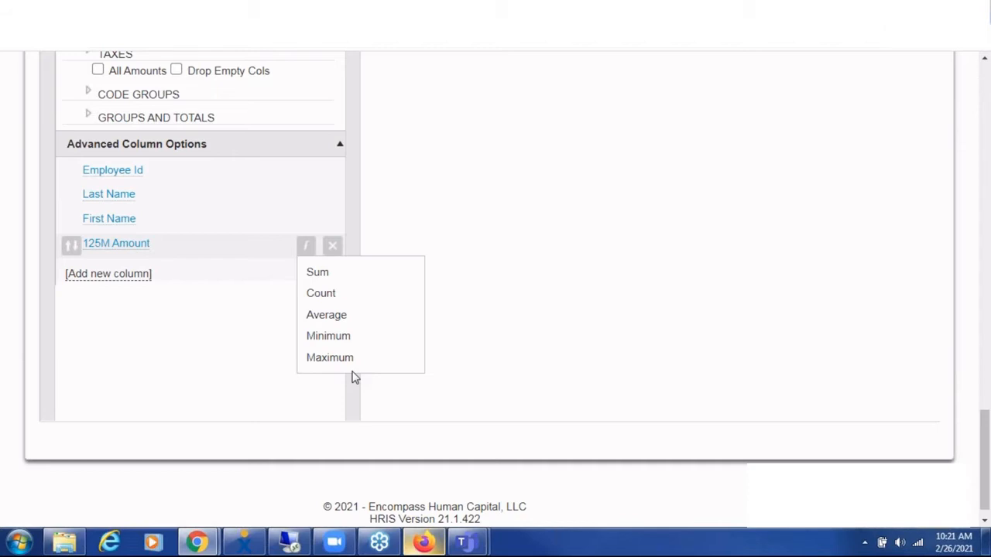
pyautogui.click(325, 273)
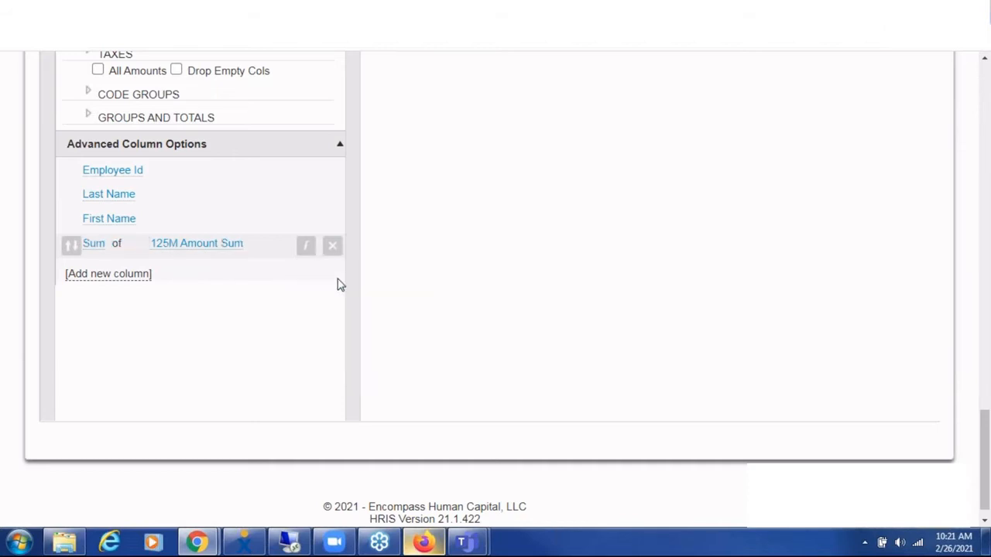
# Step: Look over the report's last check date filter and the results listed with the 125M Amount Sum column
pyautogui.scroll(2, 629, 225)
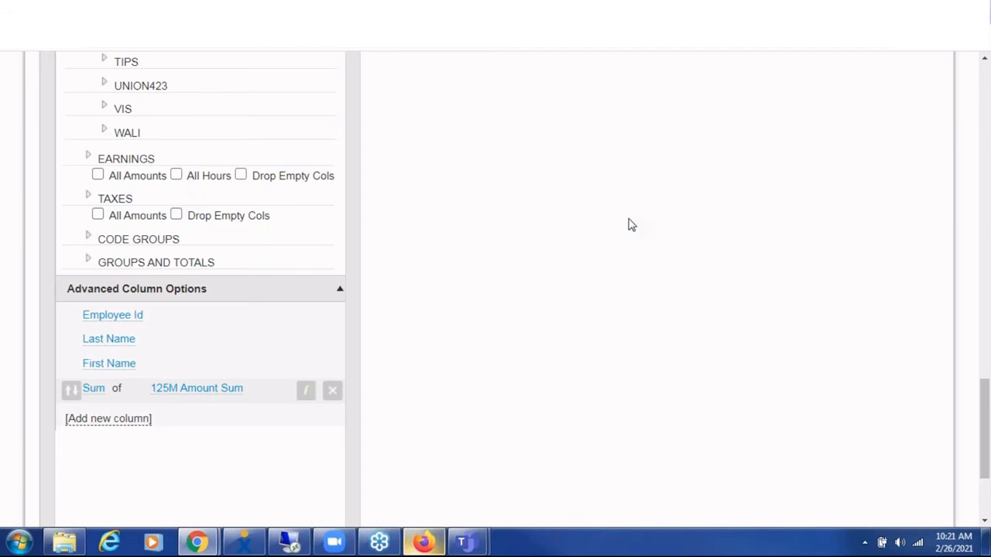
pyautogui.scroll(10, 629, 224)
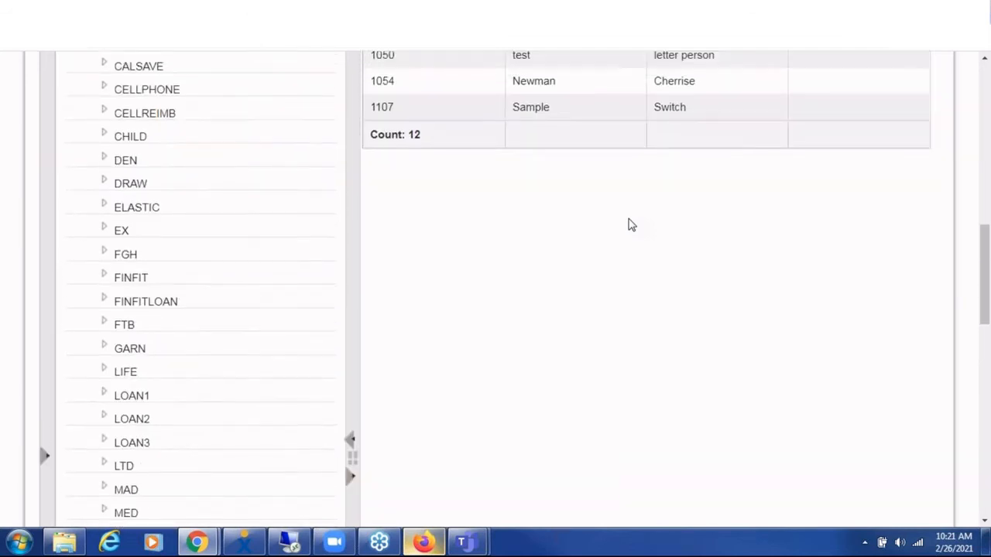
pyautogui.scroll(8, 628, 225)
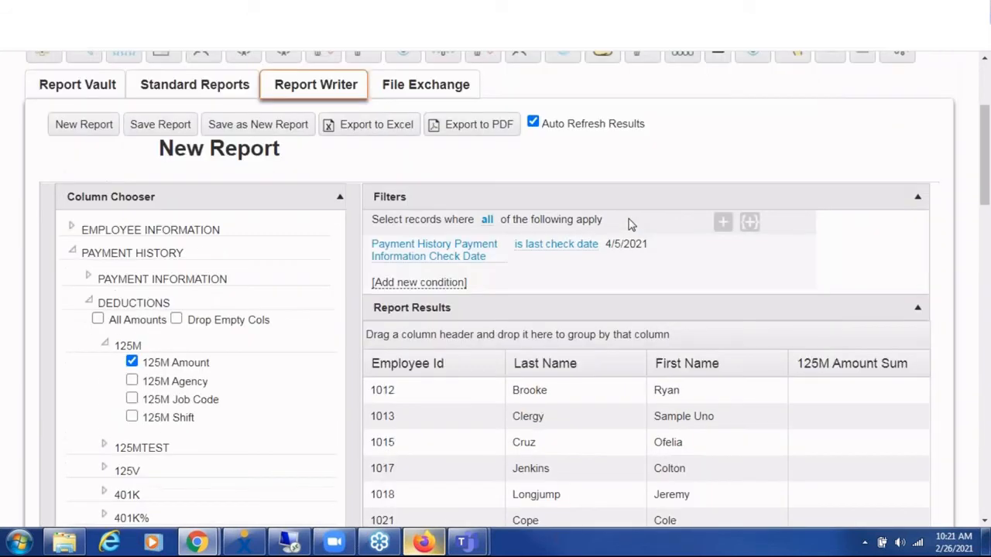
pyautogui.scroll(-2, 306, 303)
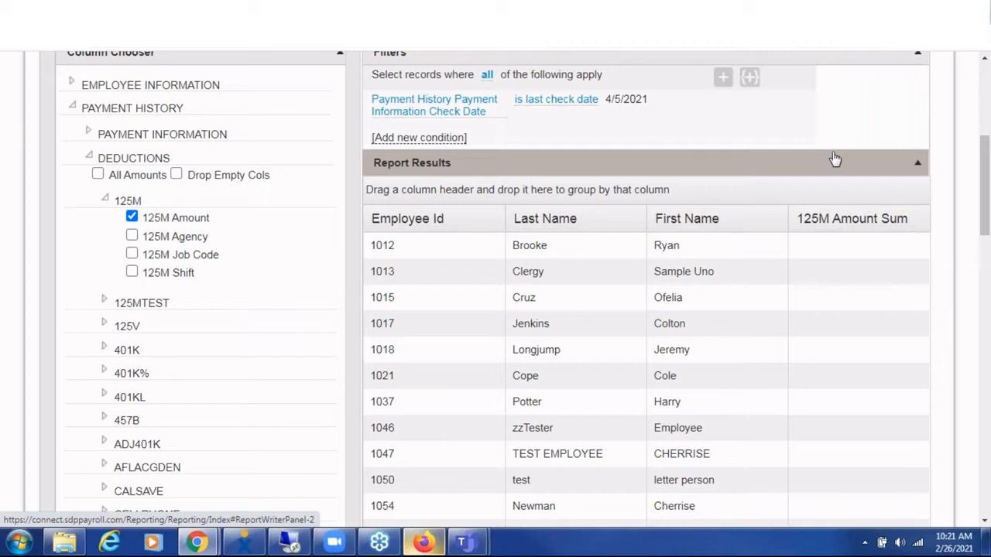
pyautogui.click(90, 161)
pyautogui.click(90, 161)
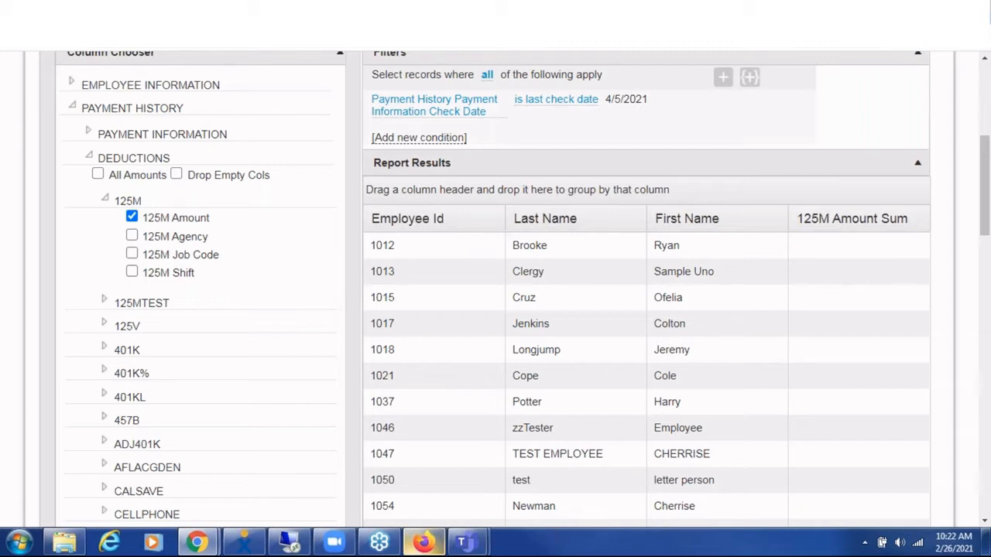
# Step: Add the 401(K) Amount column from the payment history's Code Groups and look through the refreshed results
pyautogui.click(106, 199)
pyautogui.scroll(-5, 111, 222)
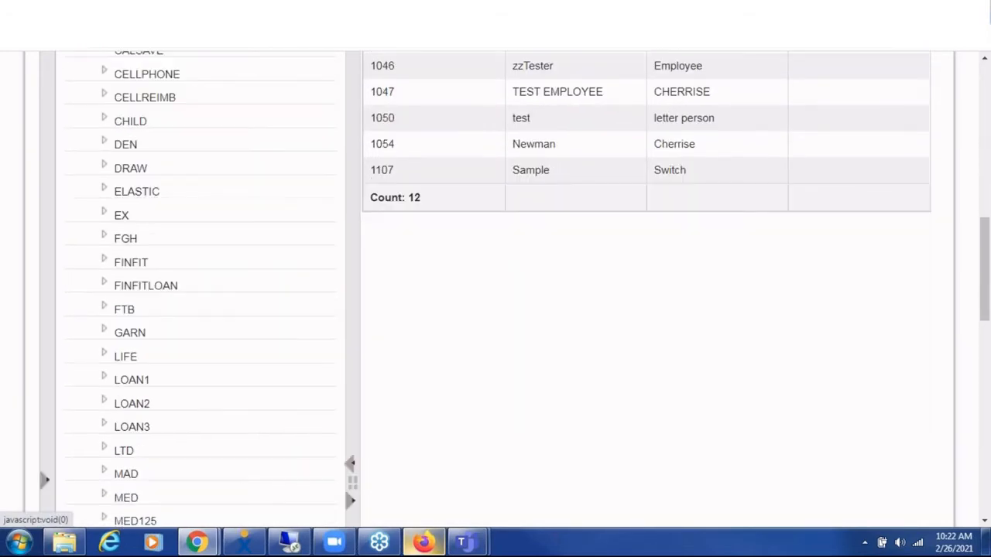
pyautogui.scroll(-8, 99, 302)
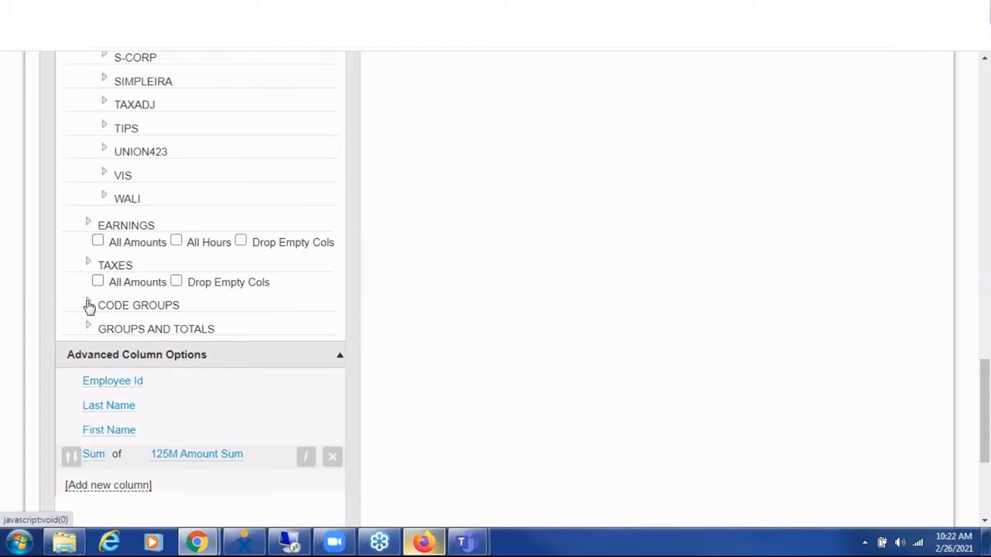
pyautogui.click(89, 306)
pyautogui.scroll(-2, 89, 305)
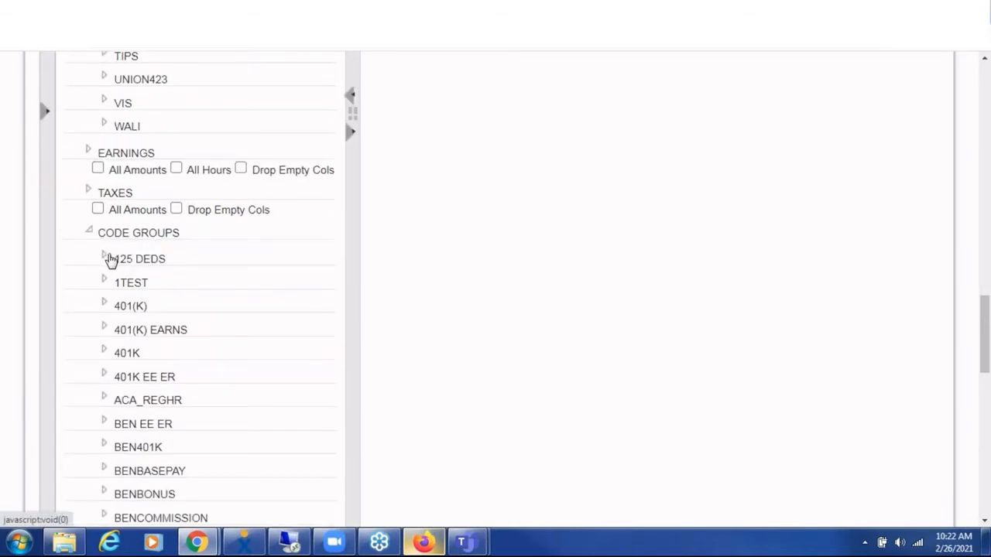
pyautogui.click(106, 307)
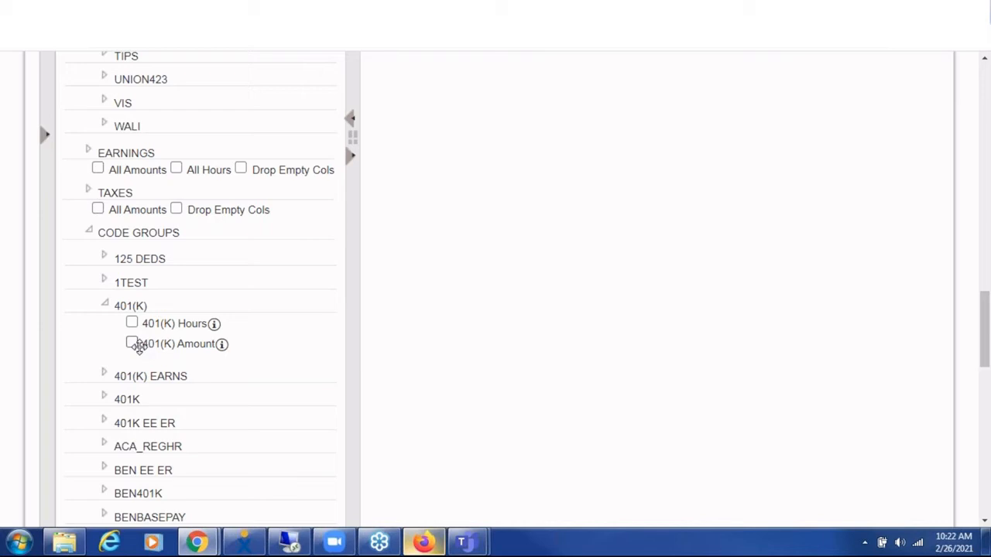
pyautogui.click(132, 343)
pyautogui.scroll(5, 526, 276)
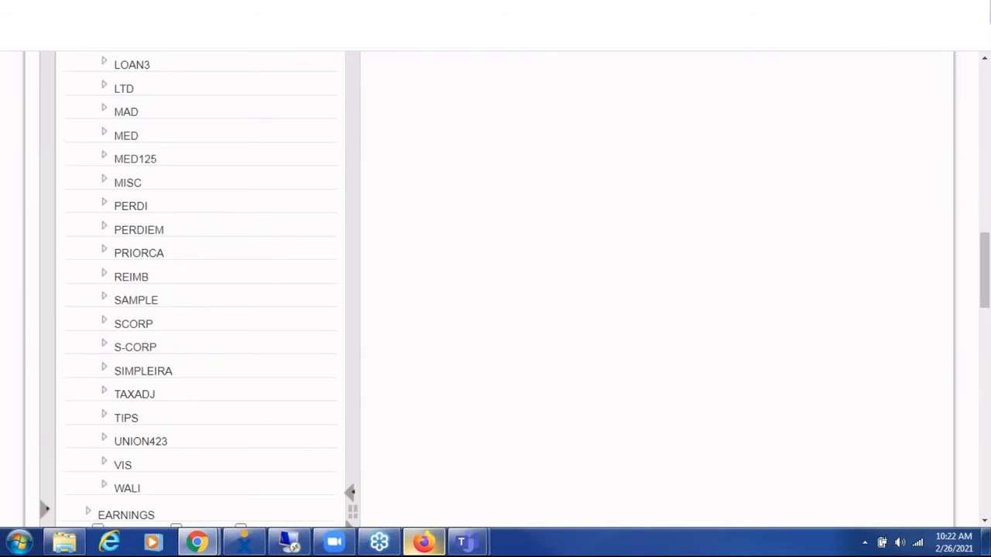
pyautogui.scroll(5, 526, 279)
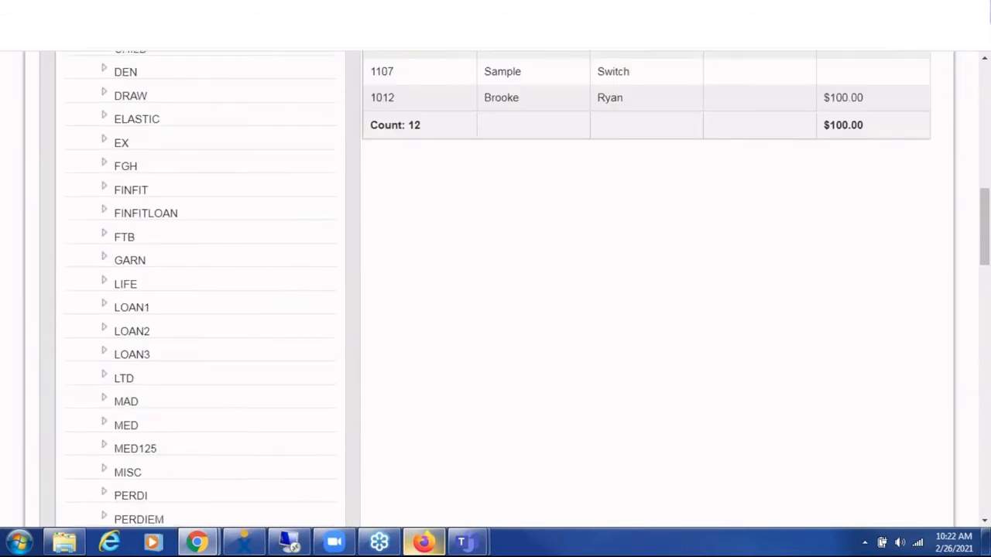
pyautogui.scroll(4, 527, 286)
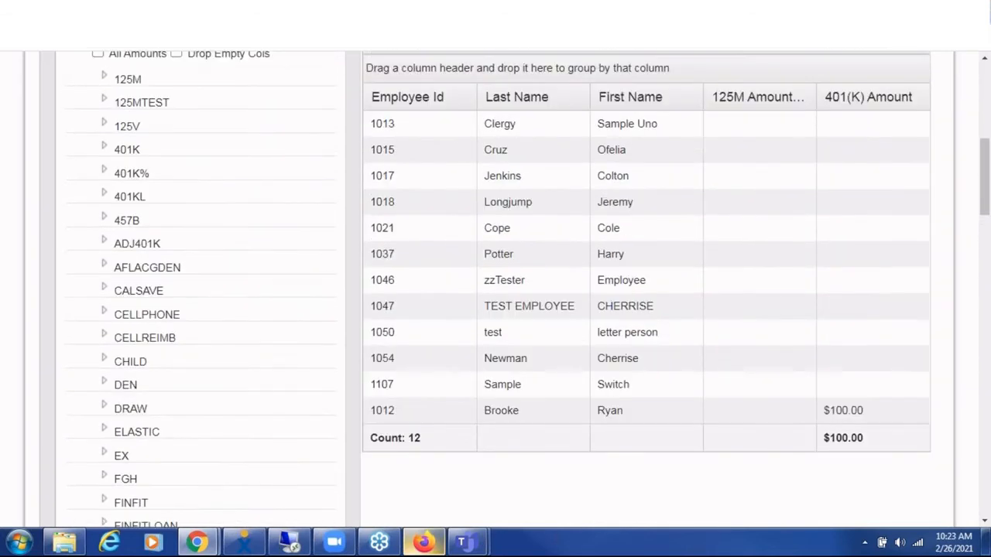
pyautogui.scroll(2, 174, 310)
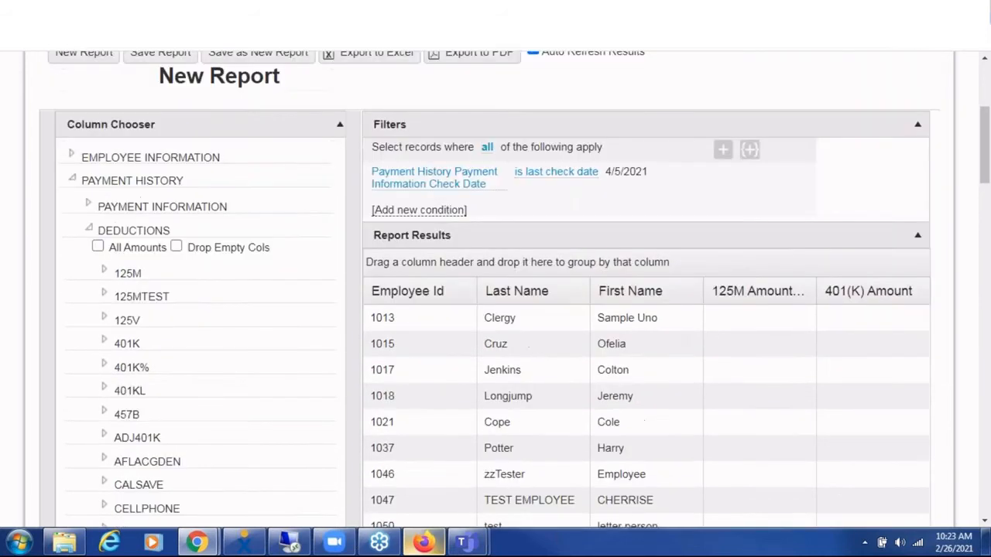
# Step: Try adding the Check Date column from Payment Information to the report and remove it again
pyautogui.click(90, 229)
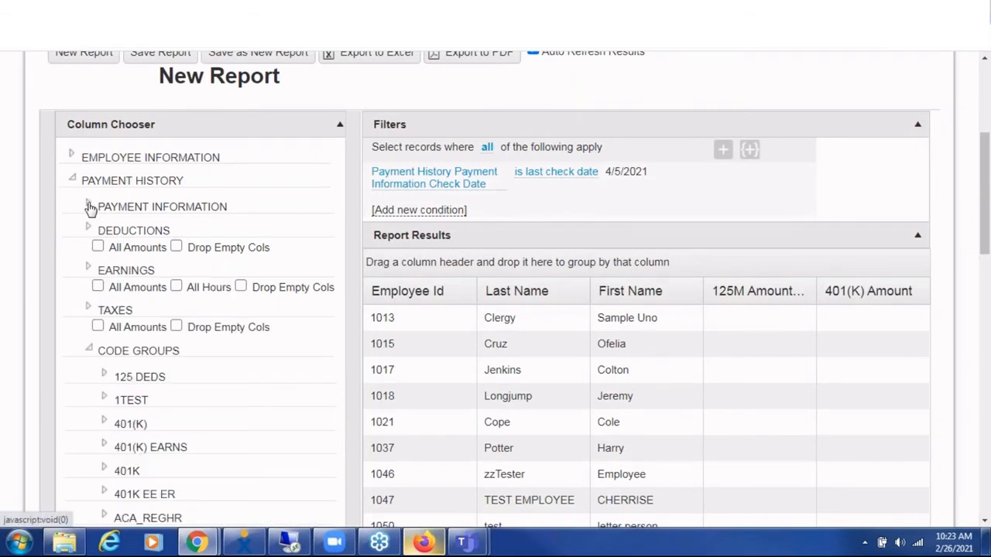
pyautogui.click(88, 202)
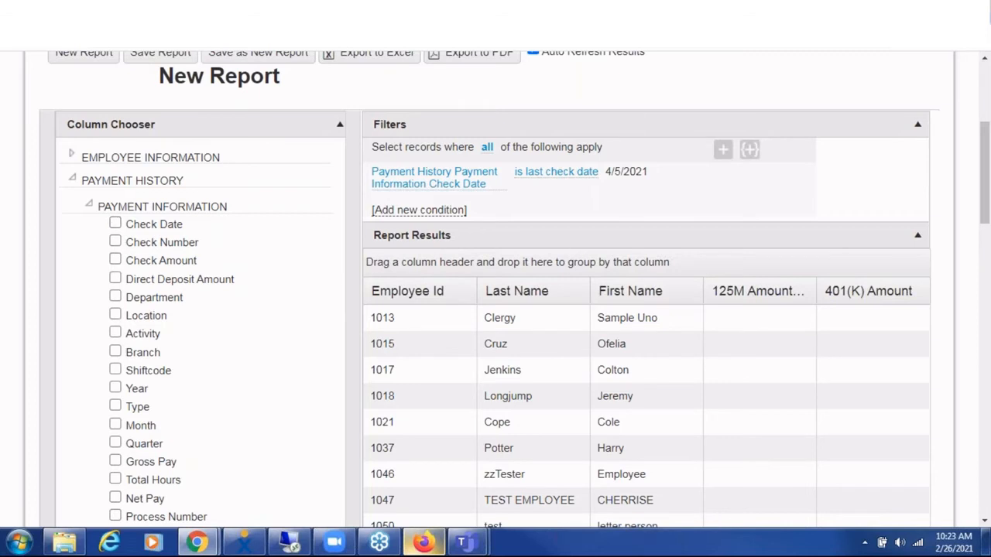
pyautogui.click(115, 224)
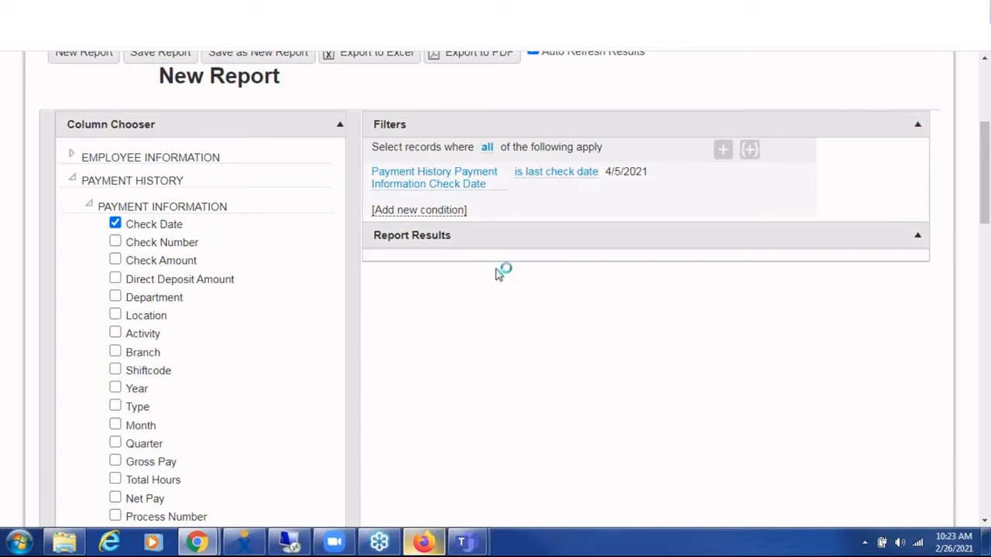
pyautogui.click(116, 224)
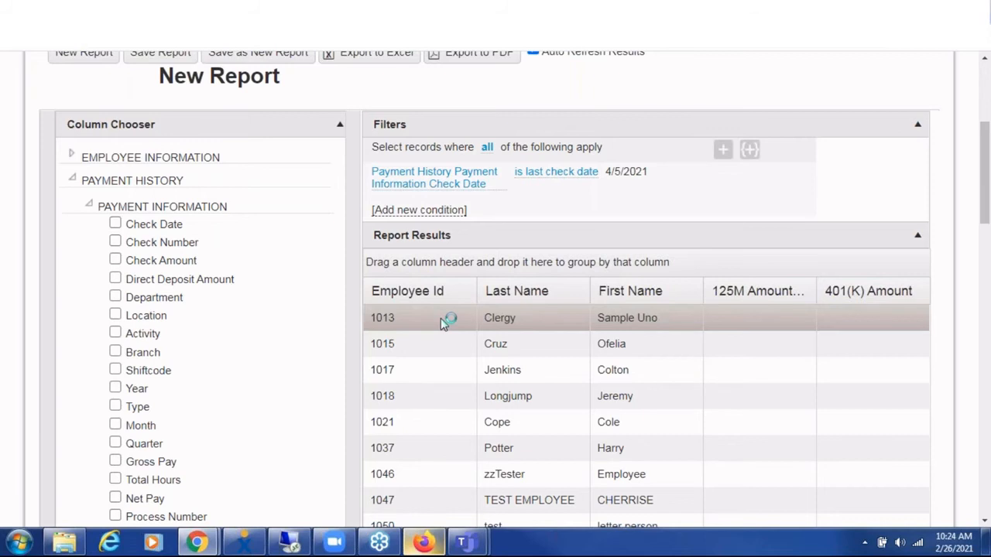
# Step: Browse the Payment History fields offered for a new filter condition, including the tax and deduction codes, without adding a condition
pyautogui.click(455, 211)
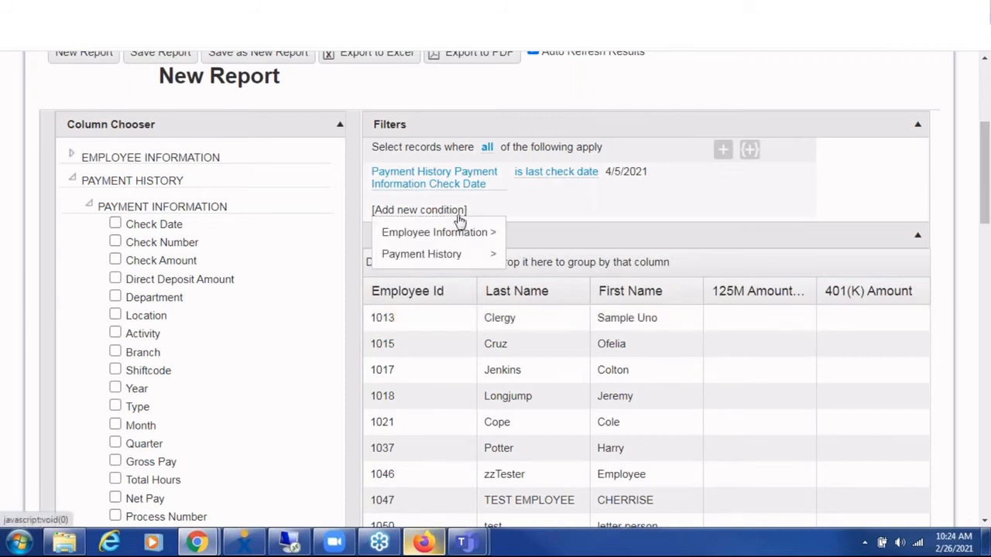
pyautogui.moveTo(453, 256)
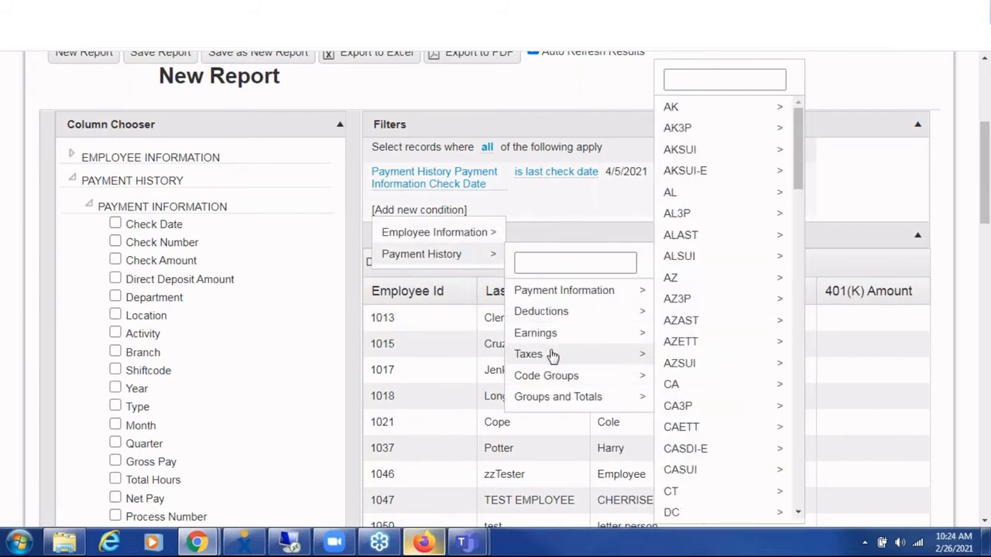
pyautogui.moveTo(519, 300)
pyautogui.moveTo(642, 311)
pyautogui.moveTo(689, 298)
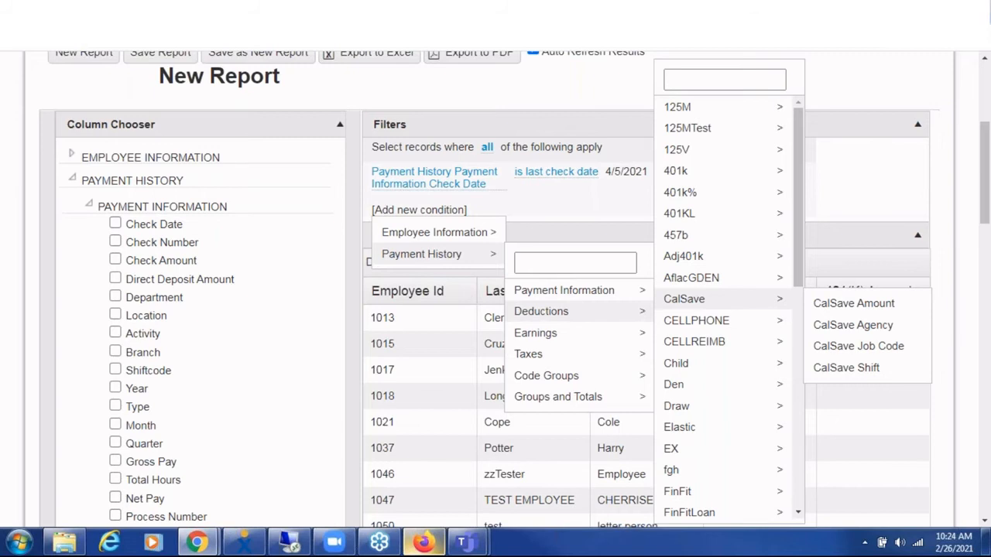
pyautogui.click(342, 203)
pyautogui.click(90, 205)
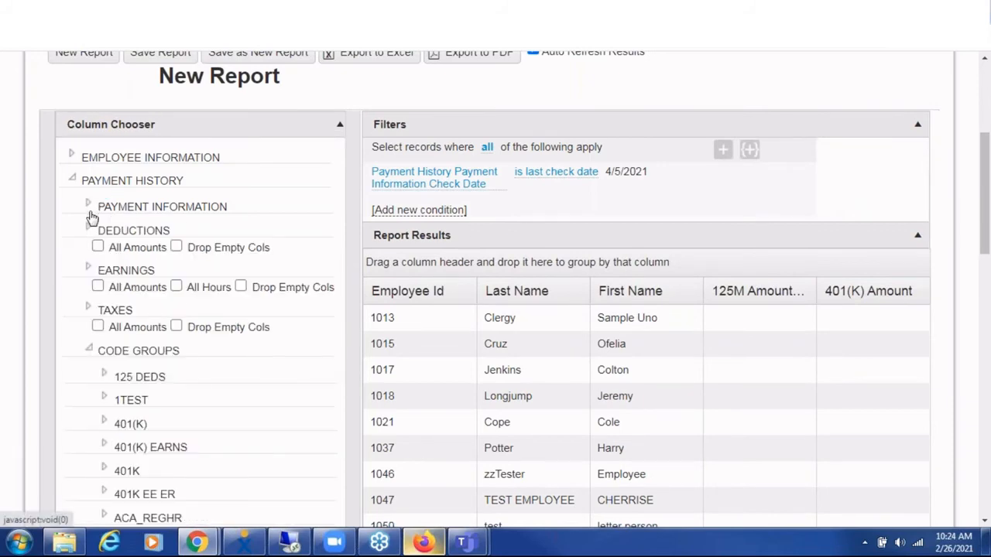
# Step: Create a new report with Payroll Setup as its report type
pyautogui.scroll(2, 91, 219)
pyautogui.scroll(1, 124, 213)
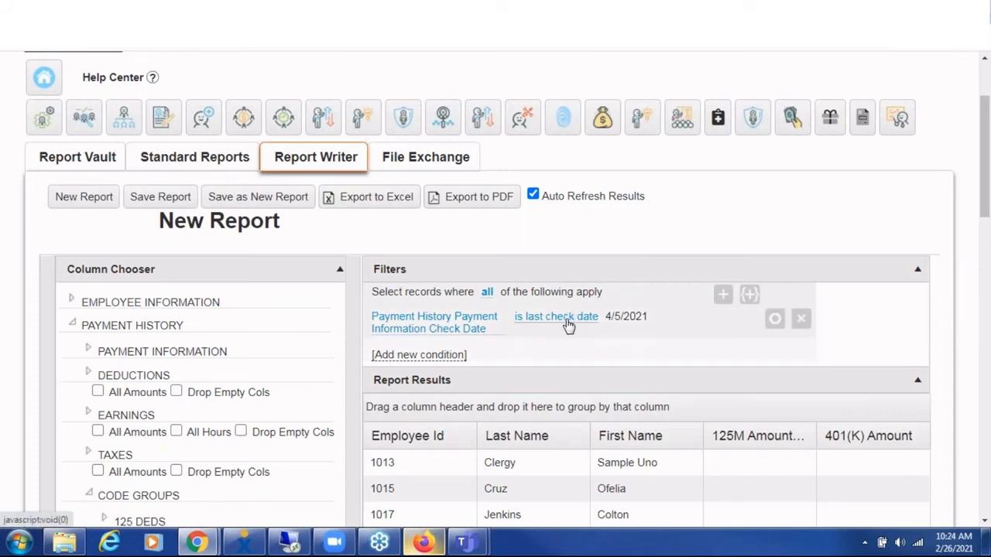
pyautogui.click(76, 198)
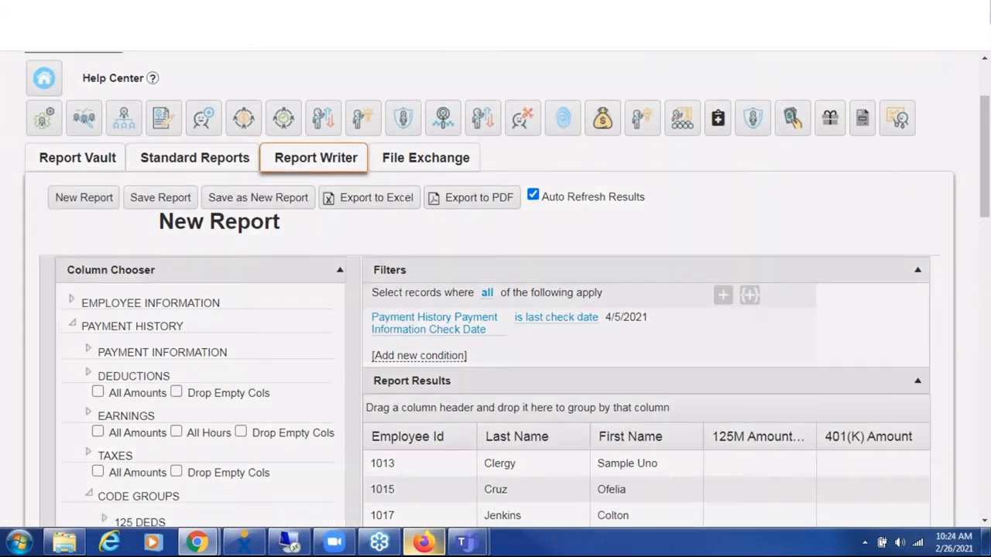
pyautogui.click(470, 278)
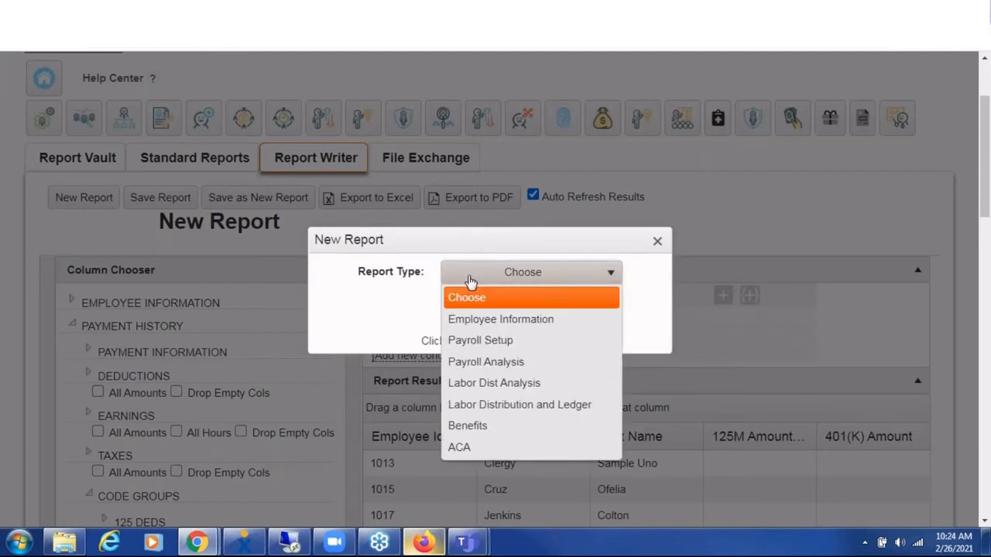
pyautogui.click(480, 341)
pyautogui.click(457, 313)
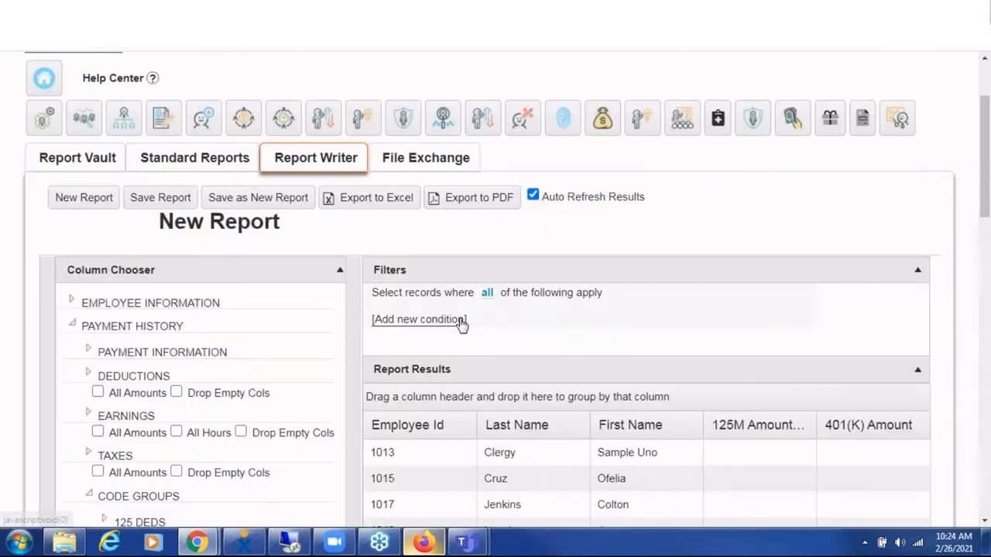
# Step: Add the Deduction Code and Rate columns from Ongoing Deduction Setup to the report
pyautogui.scroll(-1, 199, 226)
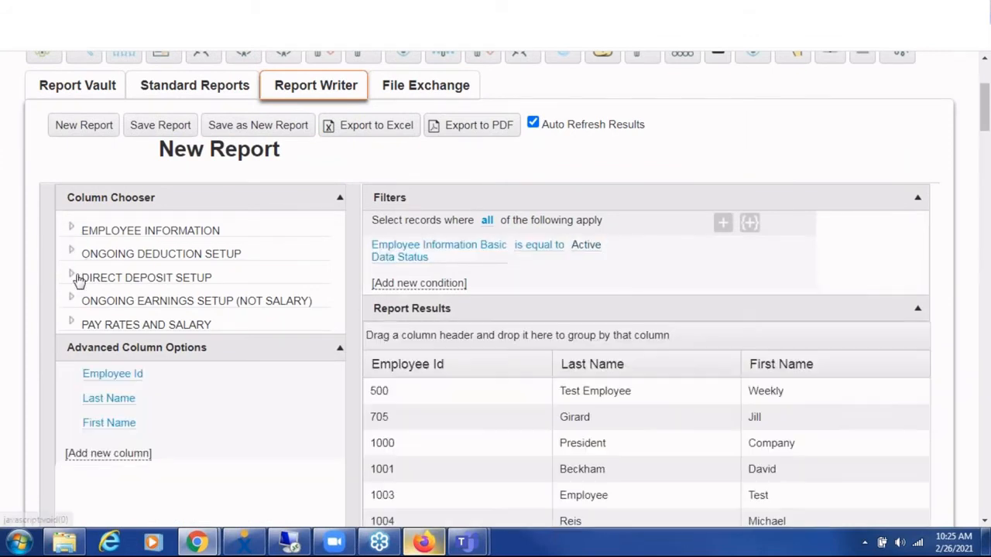
pyautogui.click(70, 254)
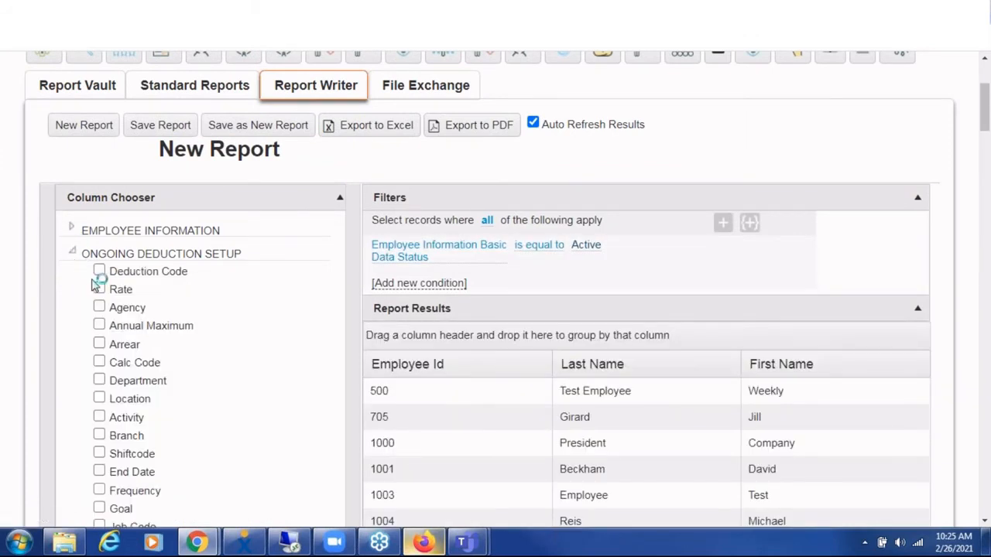
pyautogui.click(99, 271)
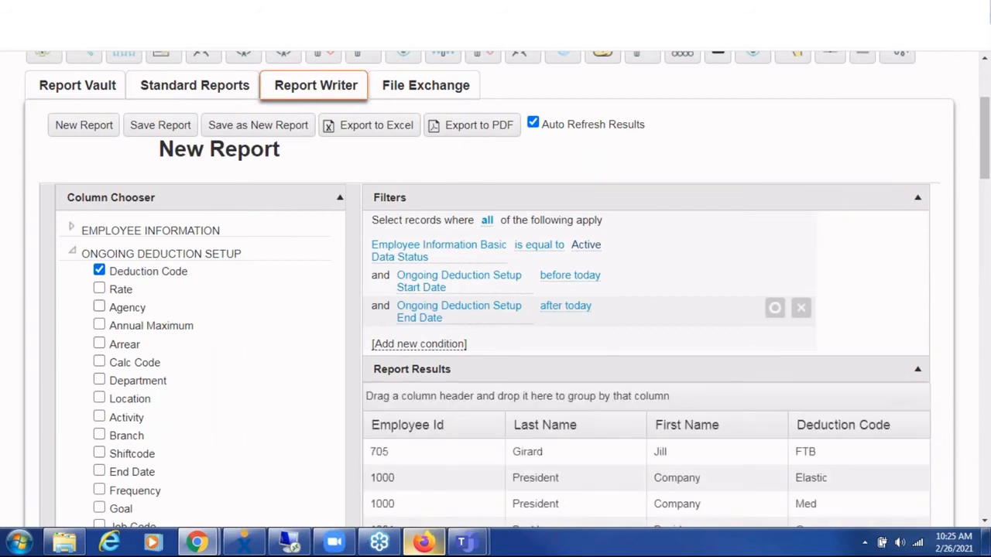
pyautogui.scroll(-1, 98, 380)
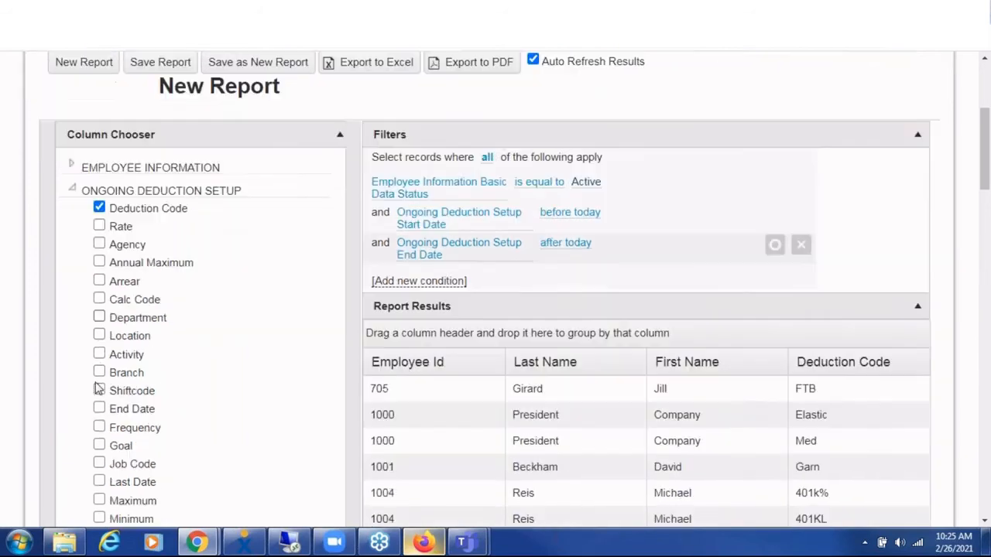
pyautogui.click(100, 218)
pyautogui.scroll(-1, 464, 398)
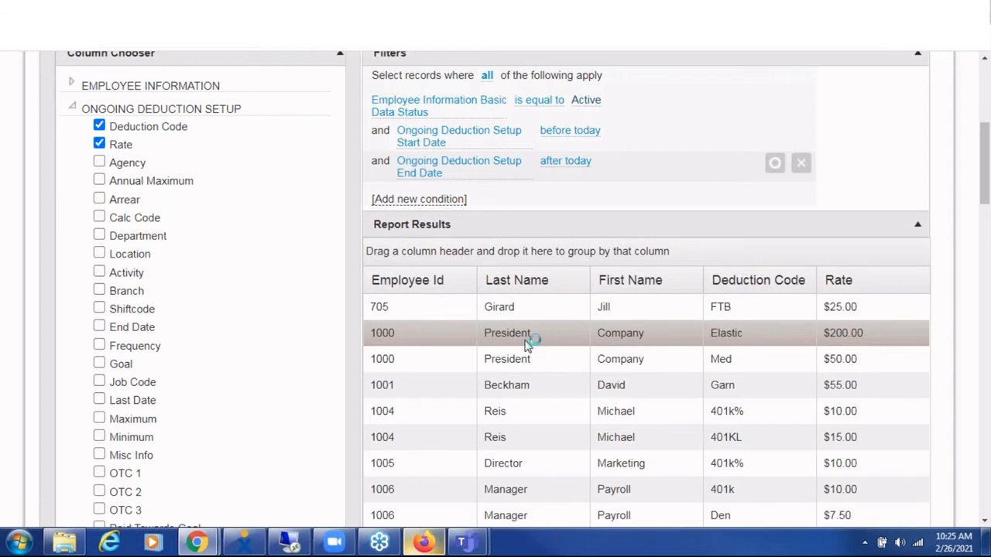
# Step: Narrow the column chooser to widen the results area, and set the filters to match any of the conditions
pyautogui.scroll(1, 526, 344)
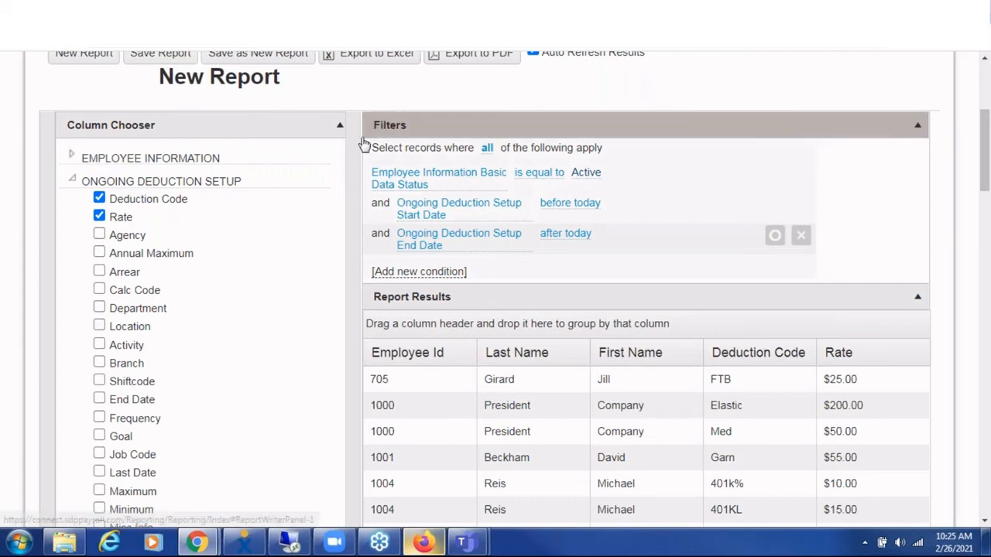
pyautogui.moveTo(356, 142); pyautogui.dragTo(277, 158)
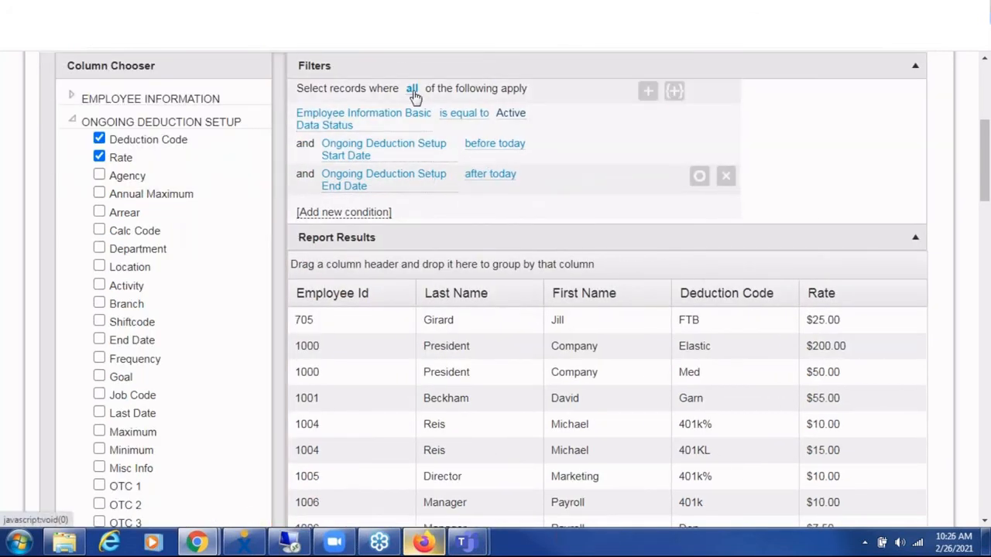
pyautogui.scroll(1, 444, 173)
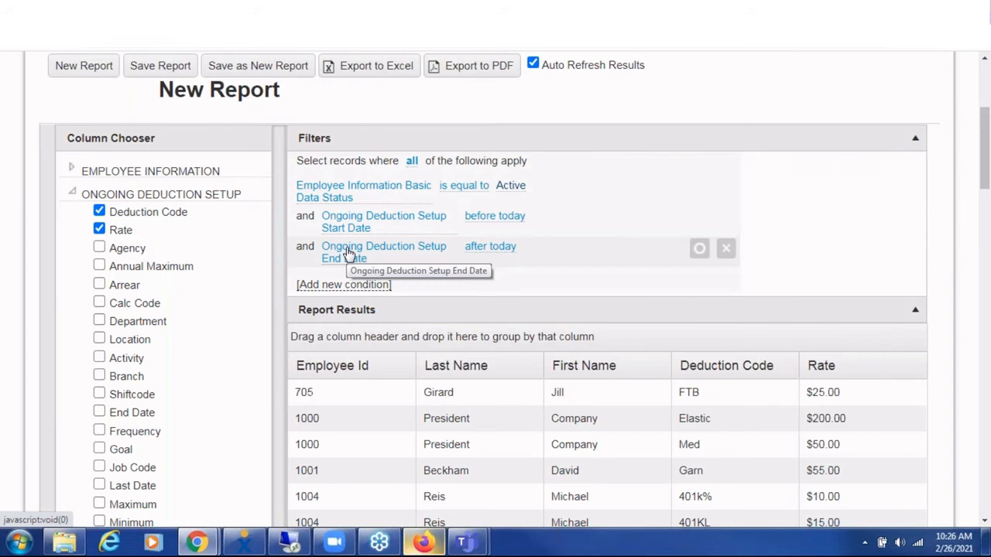
pyautogui.click(412, 162)
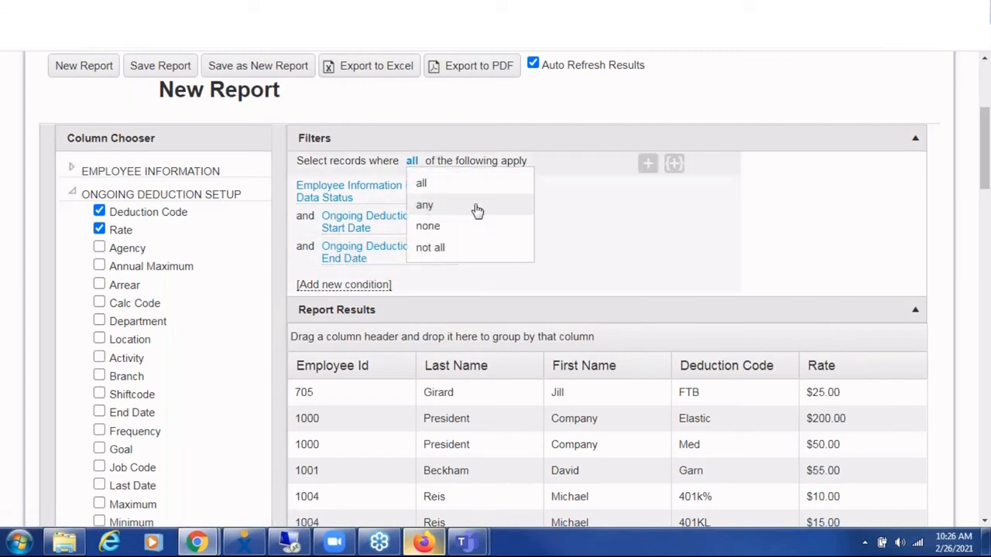
pyautogui.click(425, 205)
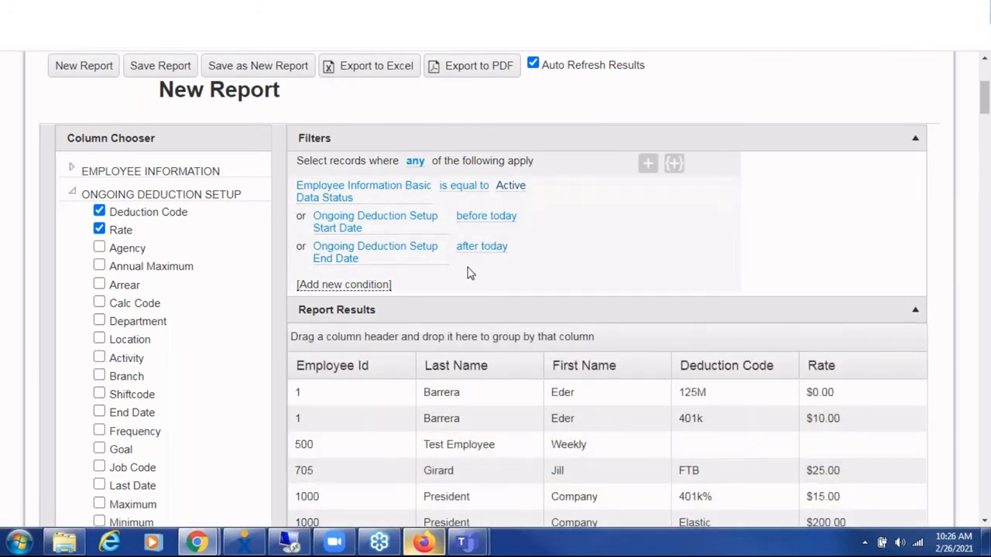
# Step: Try the filters with none of the conditions applying, and set them to match all of the conditions
pyautogui.click(416, 161)
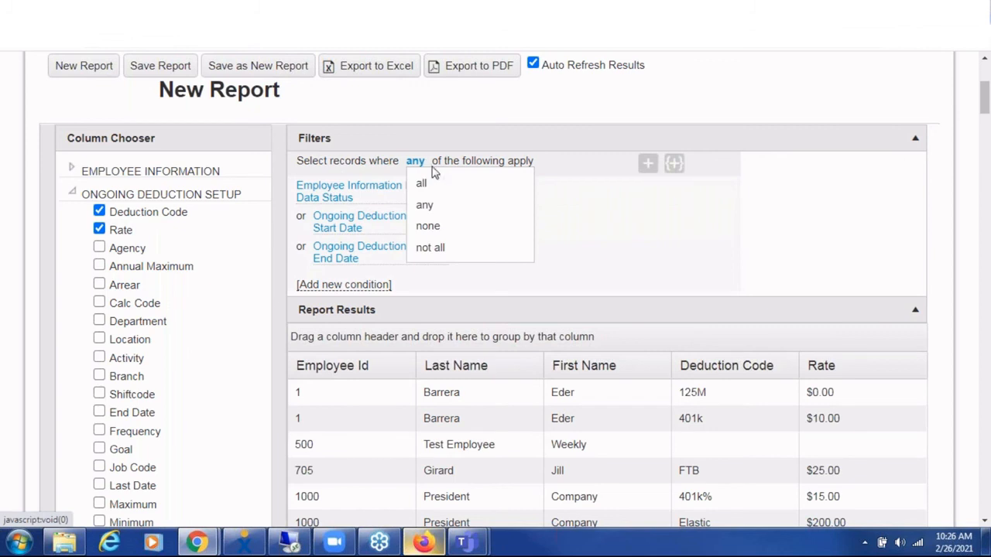
pyautogui.click(474, 228)
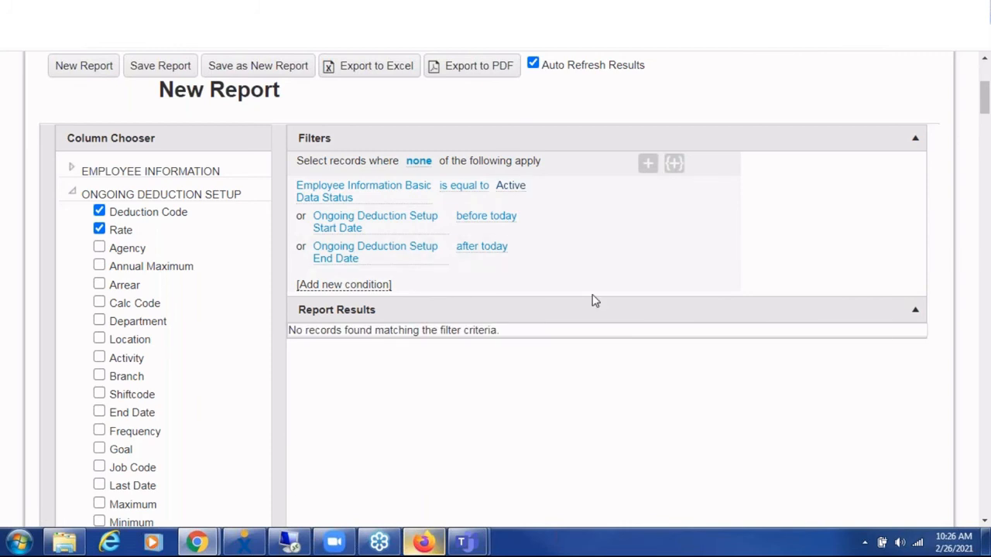
pyautogui.click(422, 163)
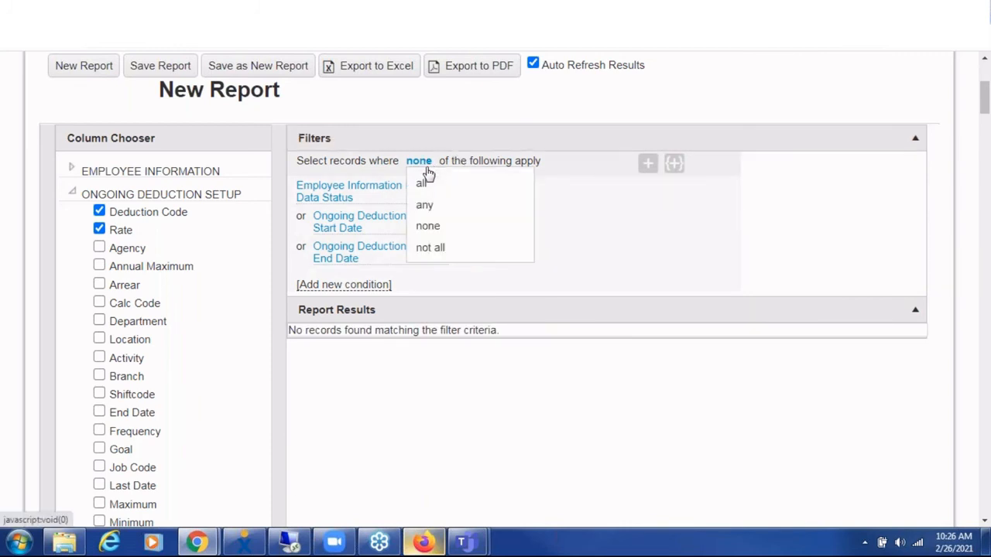
pyautogui.click(427, 186)
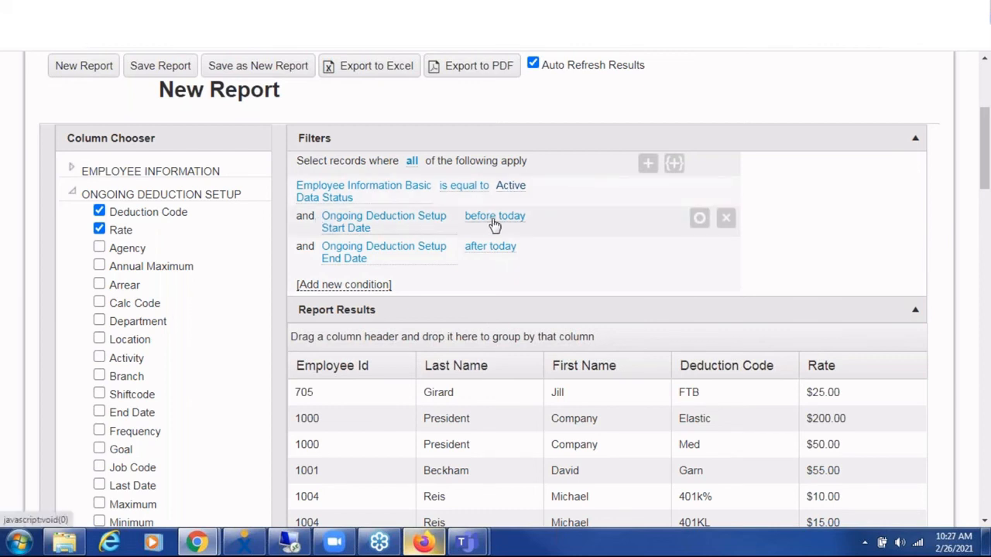
# Step: Disable the Ongoing Deduction Setup End Date condition, and check the match options without changing the all setting
pyautogui.click(700, 250)
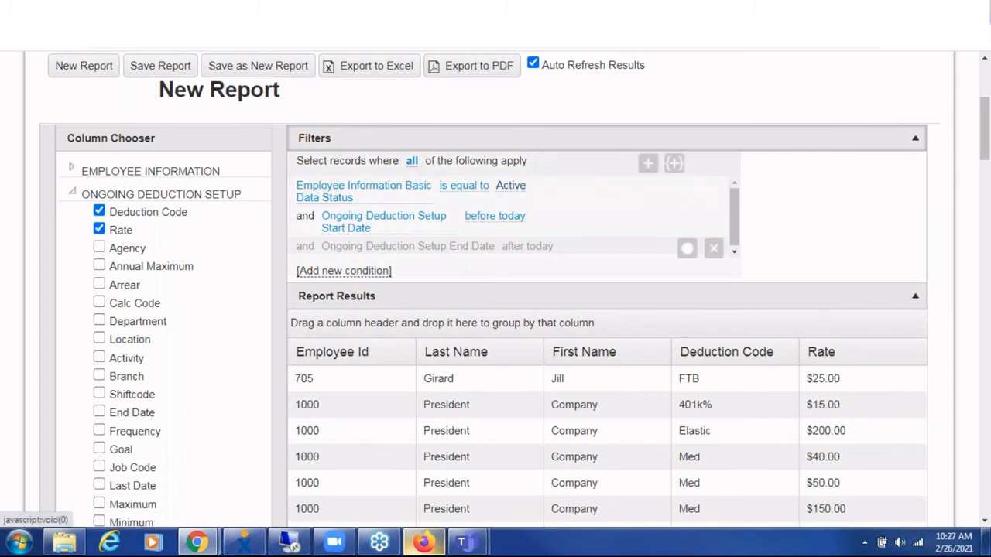
pyautogui.click(412, 161)
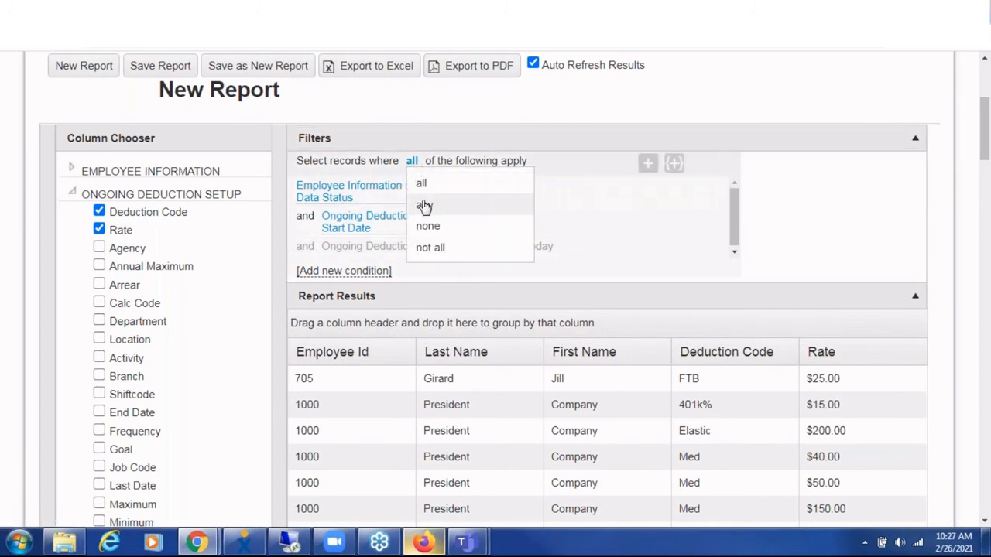
pyautogui.click(782, 194)
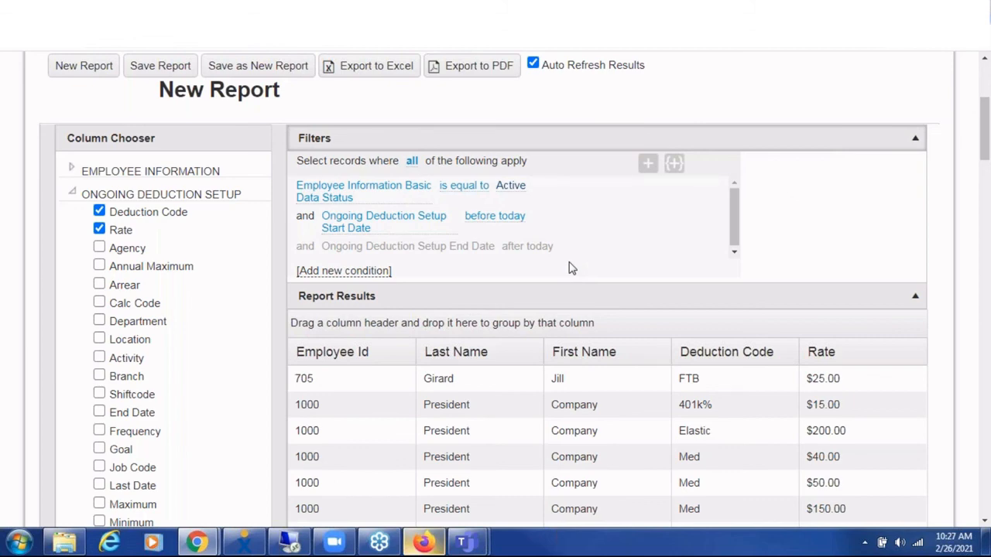
# Step: Leave the new report without saving, return to the Report Writer list, and open the saved Address report
pyautogui.scroll(1, 570, 268)
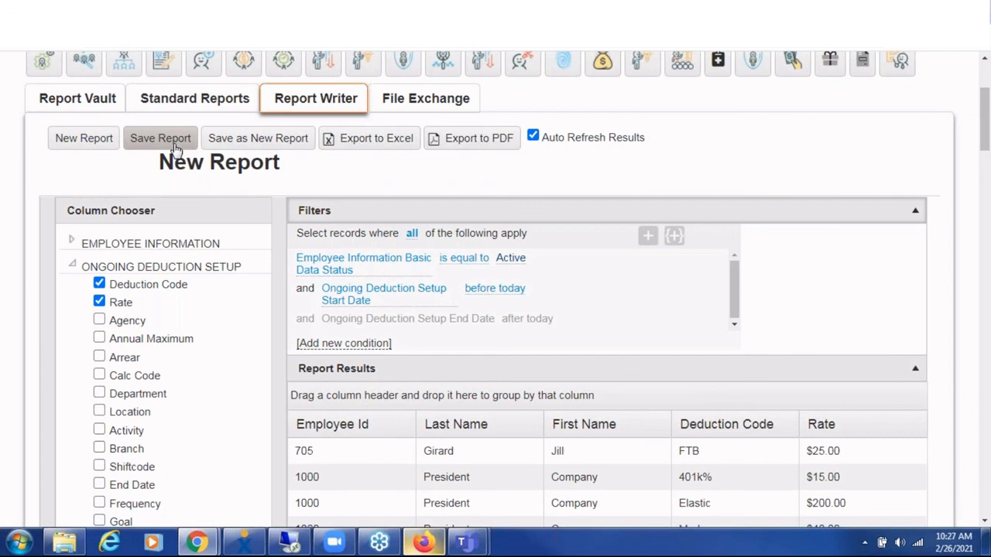
pyautogui.click(292, 105)
pyautogui.click(125, 222)
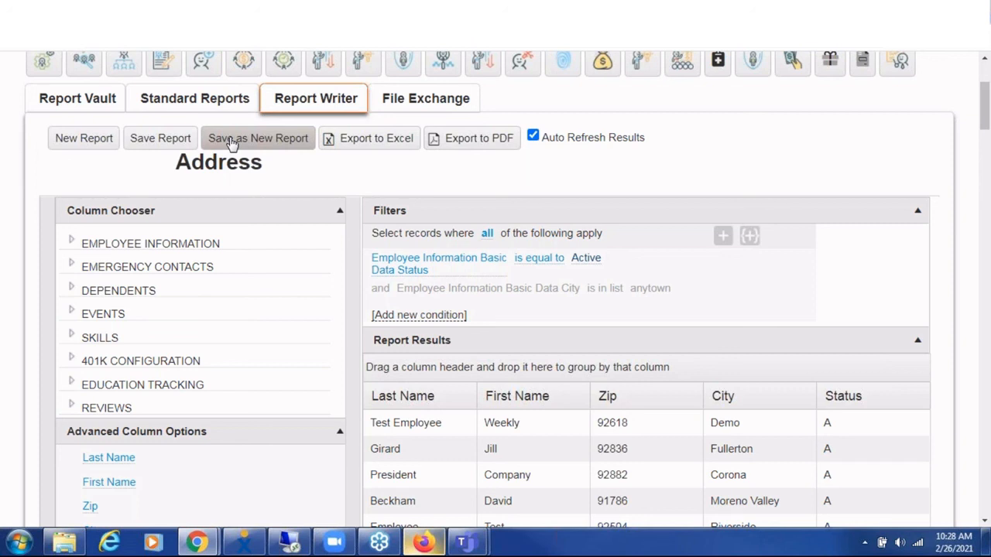
# Step: Return to the report list and collapse the Reports folder to reveal Report Templates, re-expanding Reports to show the saved reports
pyautogui.click(311, 100)
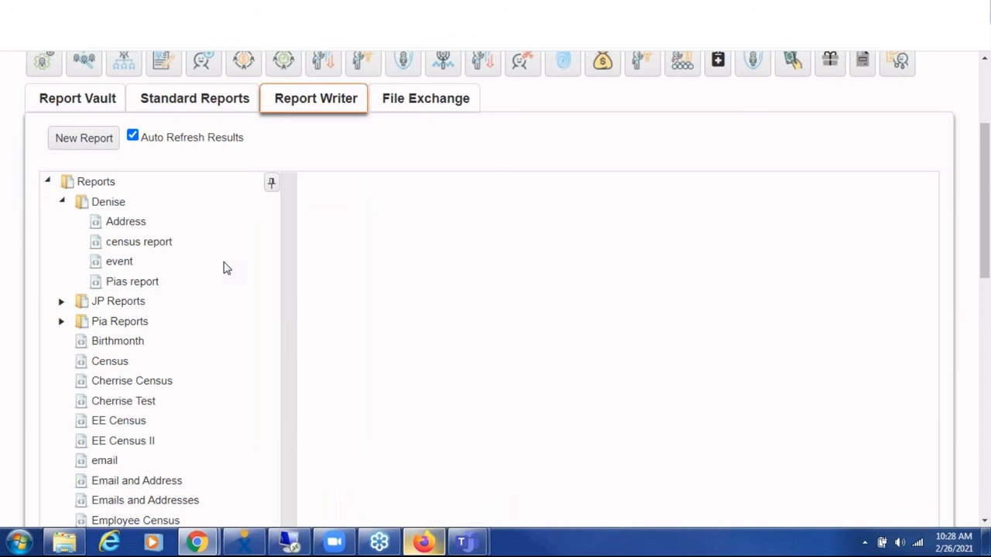
pyautogui.click(48, 184)
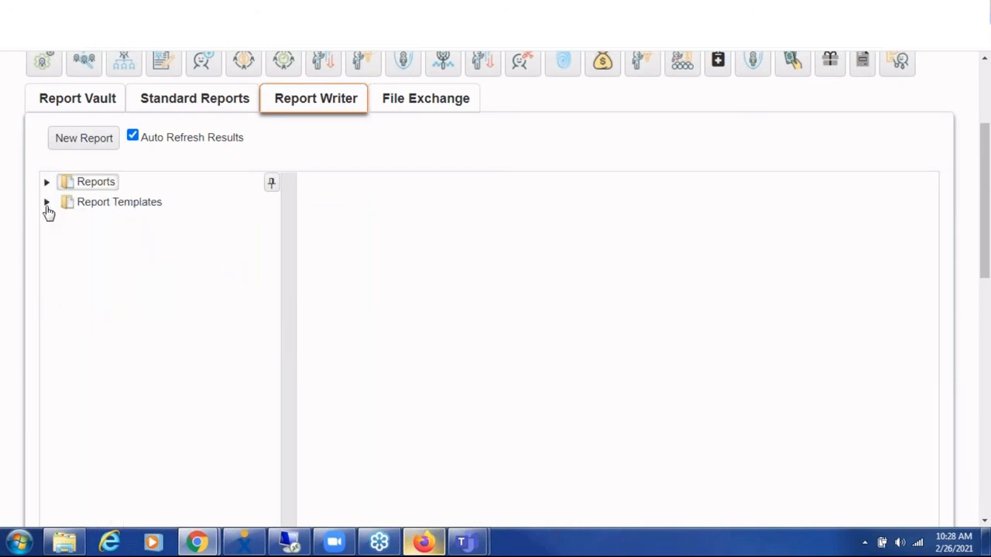
pyautogui.click(47, 205)
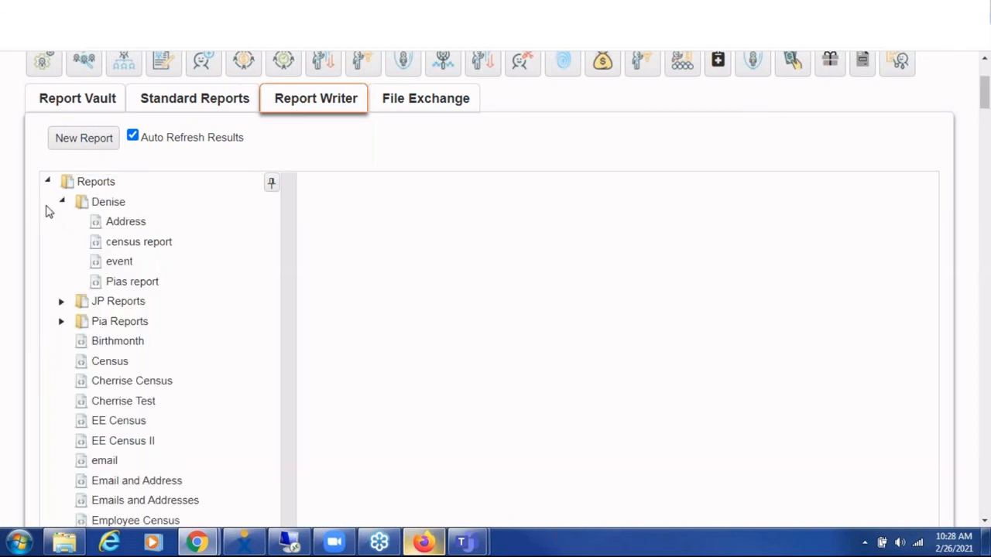
# Step: Open the saved Birthmonth report from the Reports folder and try turning off Auto Refresh Results
pyautogui.scroll(-2, 103, 265)
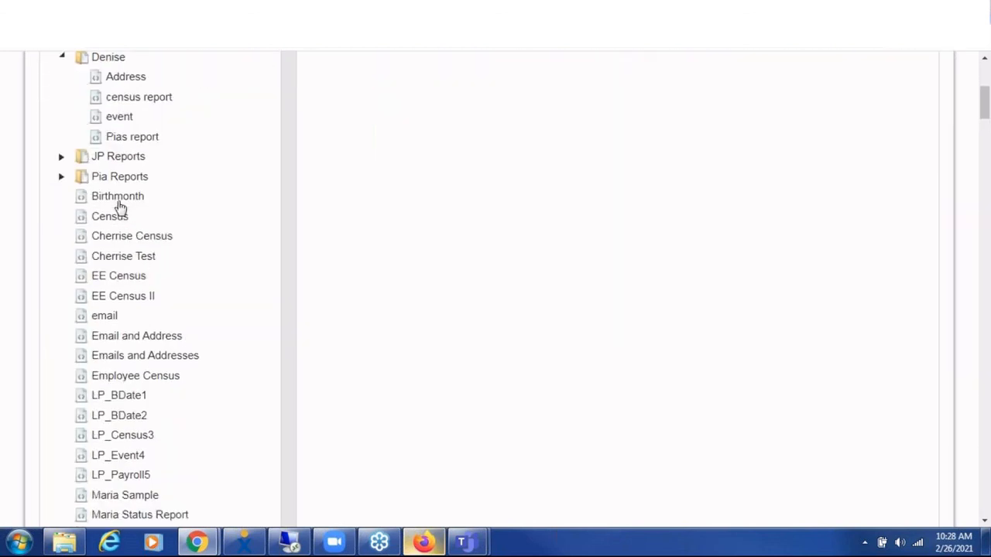
pyautogui.click(118, 198)
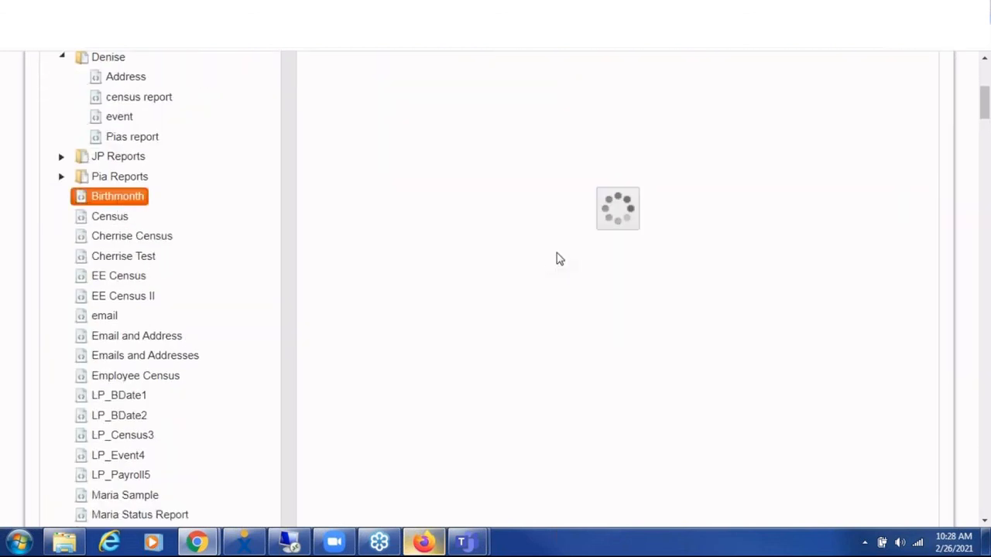
pyautogui.scroll(2, 543, 255)
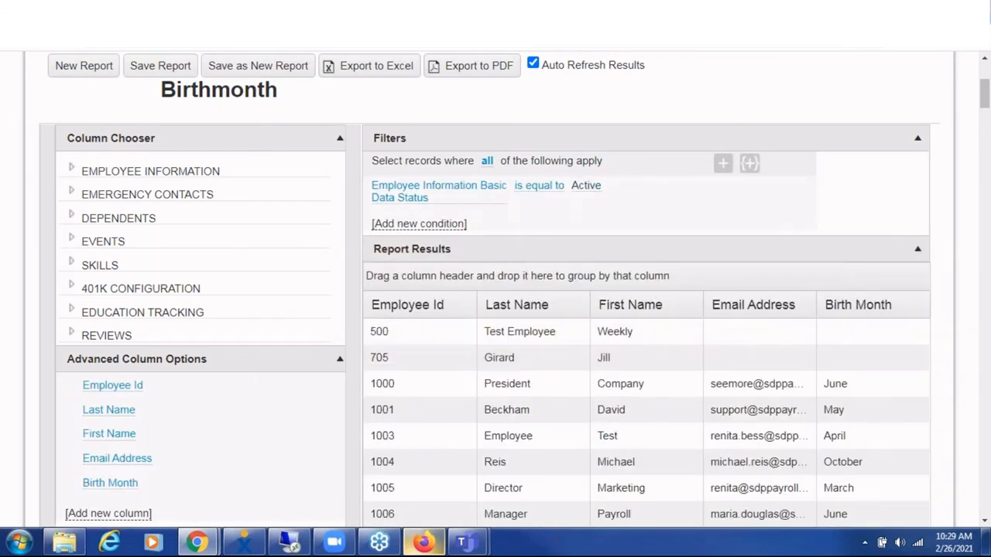
pyautogui.scroll(2, 534, 206)
pyautogui.click(533, 208)
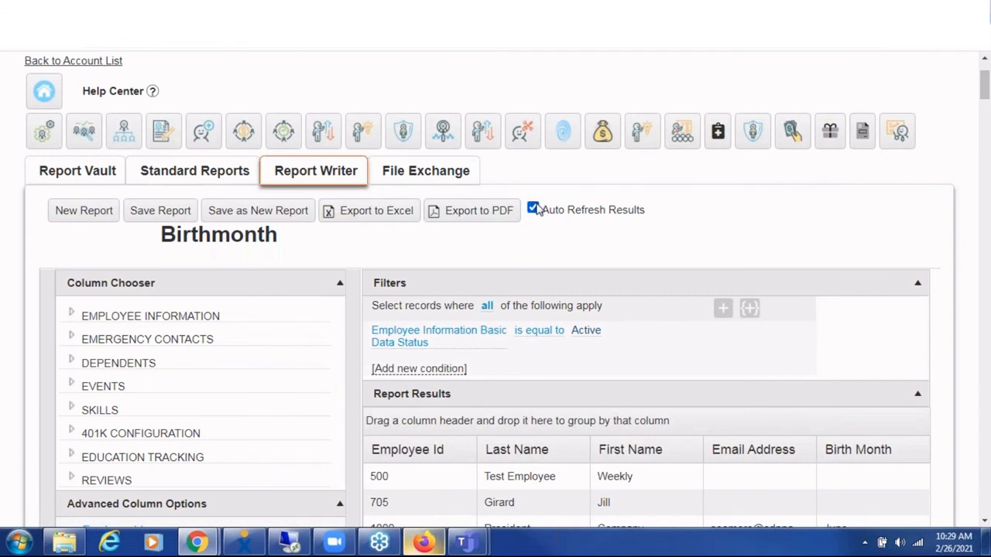